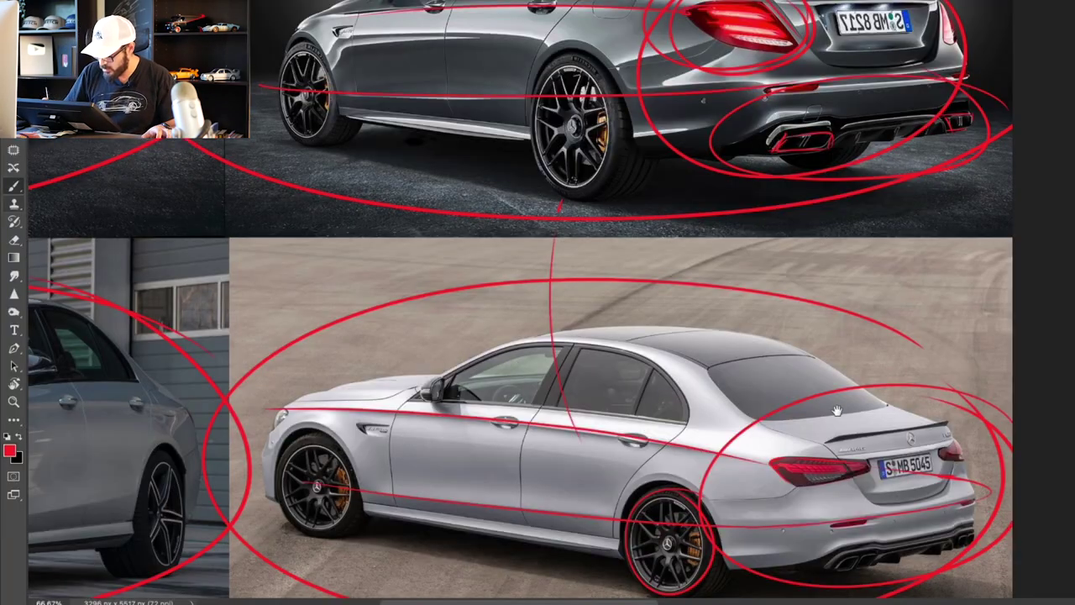
Remove the chrome side moulding from the doors of the black Mercedes sedan.
{"action": "left_click_drag", "start_coordinate": [836, 410], "coordinate": [810, 225]}
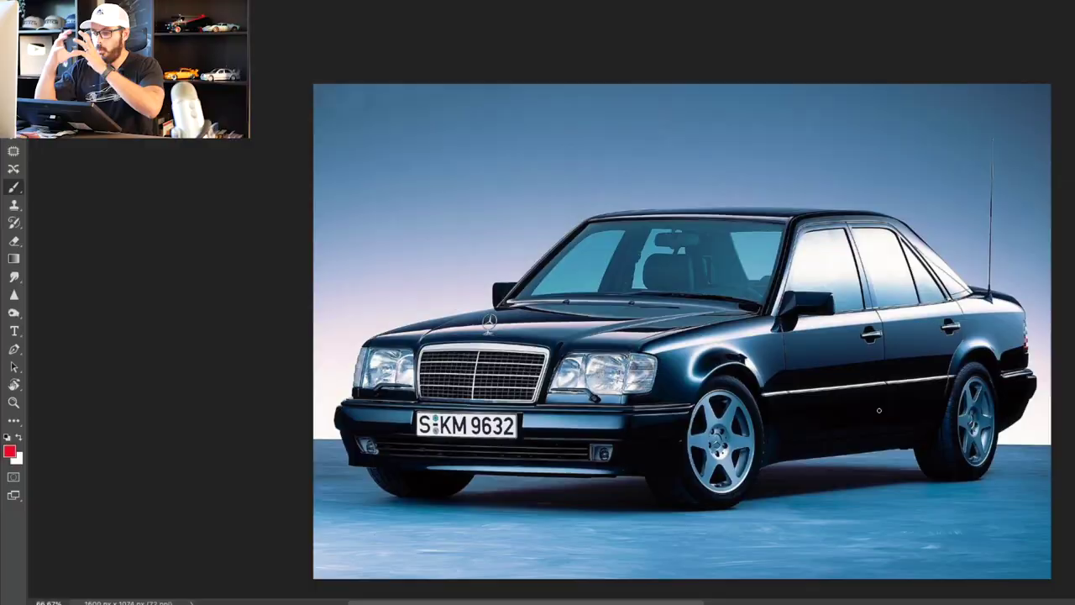
{"action": "scroll", "coordinate": [654, 349], "scroll_direction": "up", "scroll_amount": 3}
{"action": "left_click_drag", "start_coordinate": [626, 322], "coordinate": [777, 315]}
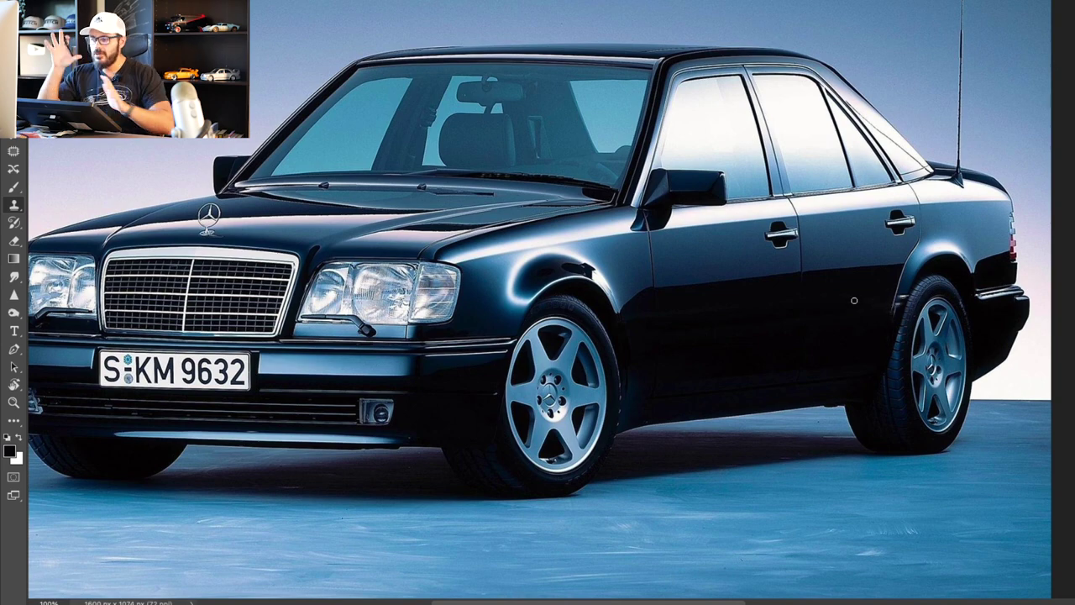
Paint out the trim strip on the rear bumper and quarter panel behind the rear wheel with sampled body color.
{"action": "scroll", "coordinate": [897, 306], "scroll_direction": "up", "scroll_amount": 2}
{"action": "key", "text": "b"}
{"action": "left_click_drag", "start_coordinate": [928, 232], "coordinate": [739, 232]}
{"action": "left_click", "coordinate": [888, 366], "text": "alt"}
{"action": "left_click_drag", "start_coordinate": [886, 338], "coordinate": [911, 256]}
{"action": "left_click_drag", "start_coordinate": [910, 267], "coordinate": [518, 299]}
{"action": "scroll", "coordinate": [915, 288], "scroll_direction": "up", "scroll_amount": 1}
{"action": "mouse_move", "coordinate": [729, 288]}
{"action": "left_mouse_down"}
{"action": "mouse_move", "coordinate": [856, 269]}
{"action": "mouse_move", "coordinate": [877, 336]}
{"action": "mouse_move", "coordinate": [855, 419]}
{"action": "left_mouse_up"}
{"action": "left_click_drag", "start_coordinate": [876, 303], "coordinate": [837, 401]}
{"action": "left_click", "coordinate": [799, 320], "text": "alt"}
{"action": "left_click_drag", "start_coordinate": [840, 304], "coordinate": [704, 544]}
Clean up the car's rear outline beside the tail light and bumper with sampled background color.
{"action": "key", "text": "b"}
{"action": "left_click", "coordinate": [699, 295], "text": "alt"}
{"action": "left_click_drag", "start_coordinate": [704, 290], "coordinate": [700, 328]}
{"action": "left_click", "coordinate": [697, 315], "text": "alt"}
{"action": "left_click_drag", "start_coordinate": [693, 289], "coordinate": [694, 326]}
{"action": "left_click", "coordinate": [711, 313], "text": "alt"}
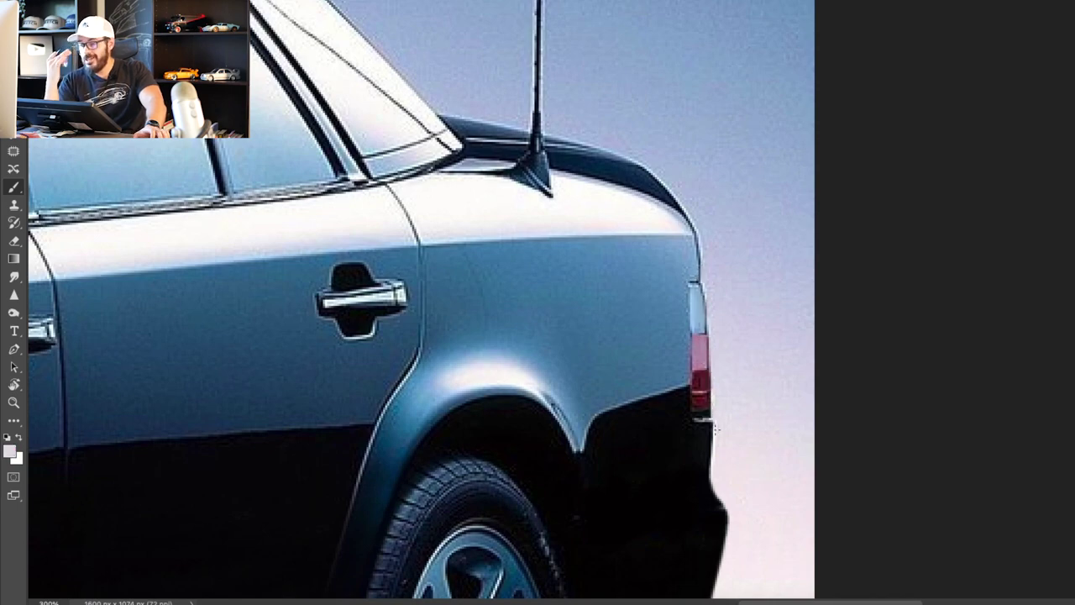
Clone out the windshield washer nozzles at the base of the windshield.
{"action": "scroll", "coordinate": [689, 423], "scroll_direction": "up", "scroll_amount": 1}
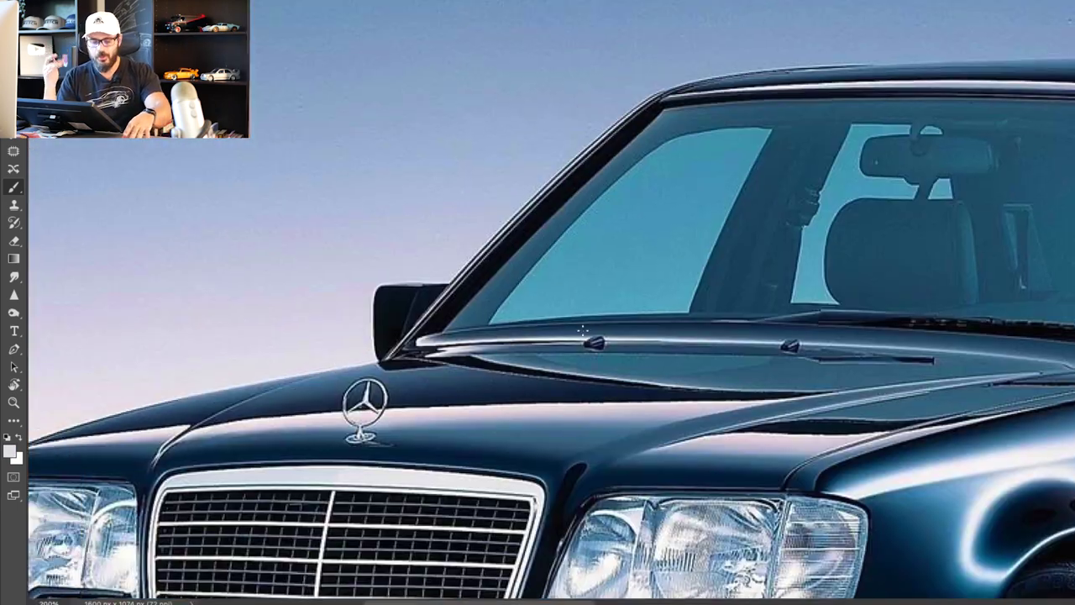
{"action": "key", "text": "s"}
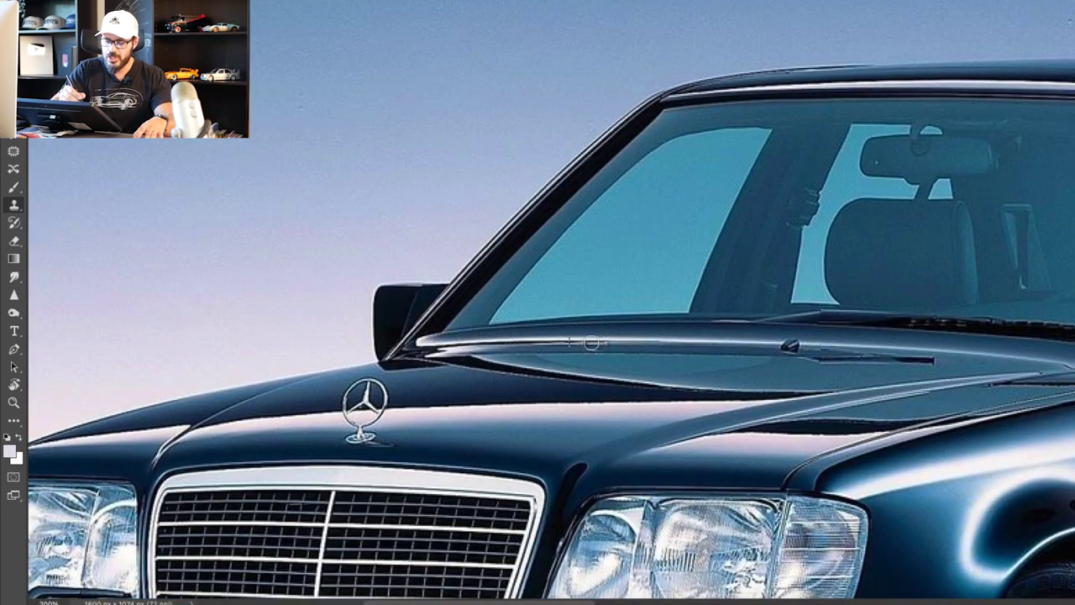
{"action": "key", "text": "super+minus"}
{"action": "key", "text": "super+minus"}
Place the modern front bumper cutout over the old bumper and transform it to fit the car's front end.
{"action": "key", "text": "v"}
{"action": "left_click_drag", "start_coordinate": [525, 381], "coordinate": [478, 401]}
{"action": "key", "text": "super+plus"}
{"action": "key", "text": "super+t"}
{"action": "left_click_drag", "start_coordinate": [538, 331], "coordinate": [501, 320]}
{"action": "left_click_drag", "start_coordinate": [893, 331], "coordinate": [888, 333]}
{"action": "key", "text": "Return"}
Blend the new bumper's outer edges into the bodywork with the Clone Stamp and black brush strokes.
{"action": "key", "text": "s"}
{"action": "left_click", "coordinate": [345, 321], "text": "alt"}
{"action": "left_click_drag", "start_coordinate": [353, 341], "coordinate": [352, 361]}
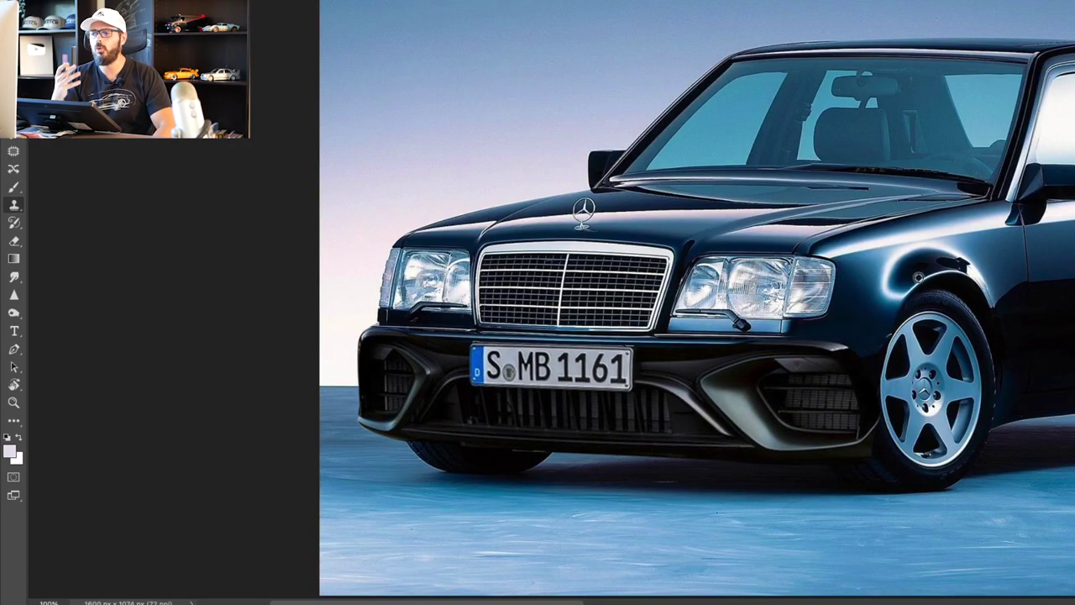
{"action": "scroll", "coordinate": [875, 410], "scroll_direction": "up", "scroll_amount": 3}
{"action": "key", "text": "d"}
{"action": "key", "text": "b"}
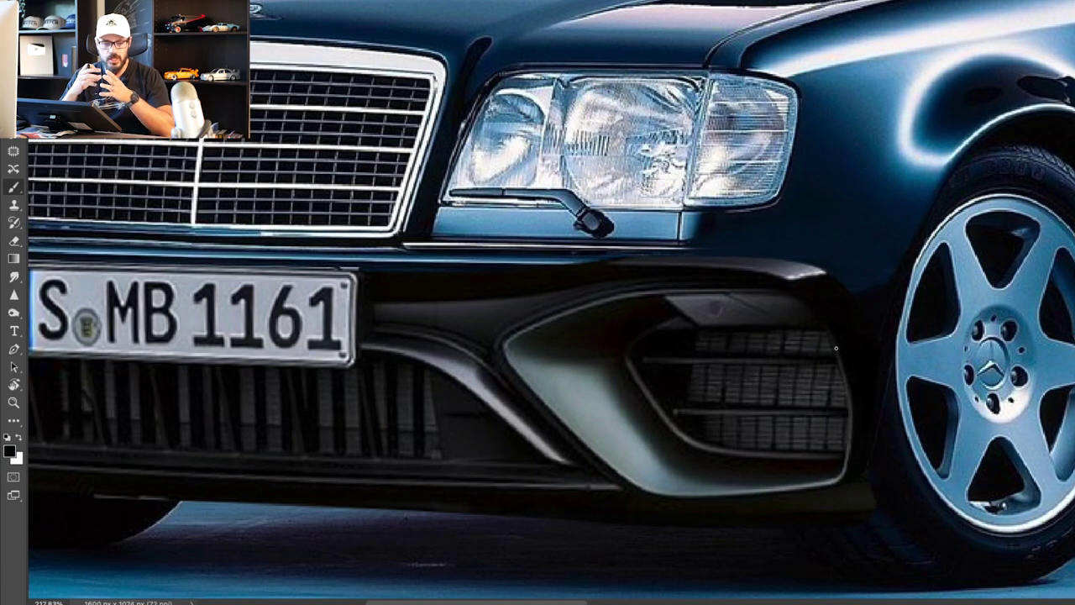
{"action": "left_click_drag", "start_coordinate": [852, 398], "coordinate": [852, 417]}
Tint the new bumper blue to match the bodywork with color adjustments including Hue/Saturation.
{"action": "scroll", "coordinate": [875, 418], "scroll_direction": "down", "scroll_amount": 5}
{"action": "scroll", "coordinate": [643, 411], "scroll_direction": "up", "scroll_amount": 2}
{"action": "left_click", "coordinate": [172, 2]}
{"action": "left_click", "coordinate": [370, 50]}
{"action": "key", "text": "Return"}
{"action": "left_click", "coordinate": [172, 2]}
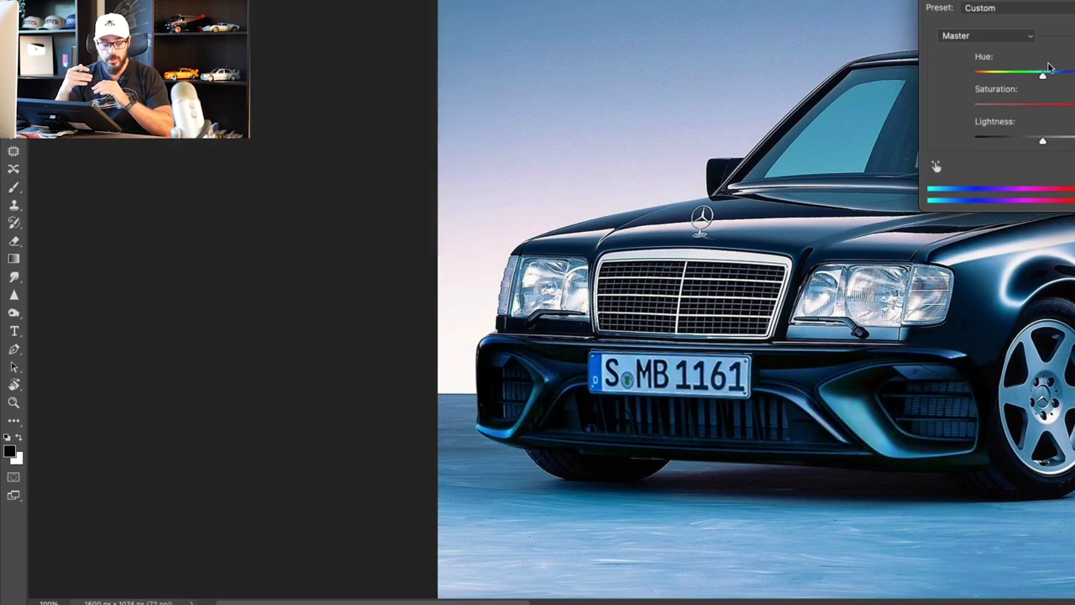
Erase the blue tint from the air intake near the front wheel, the license plate and the lower grille.
{"action": "key", "text": "super+plus"}
{"action": "right_click", "coordinate": [652, 367]}
{"action": "key", "text": "Escape"}
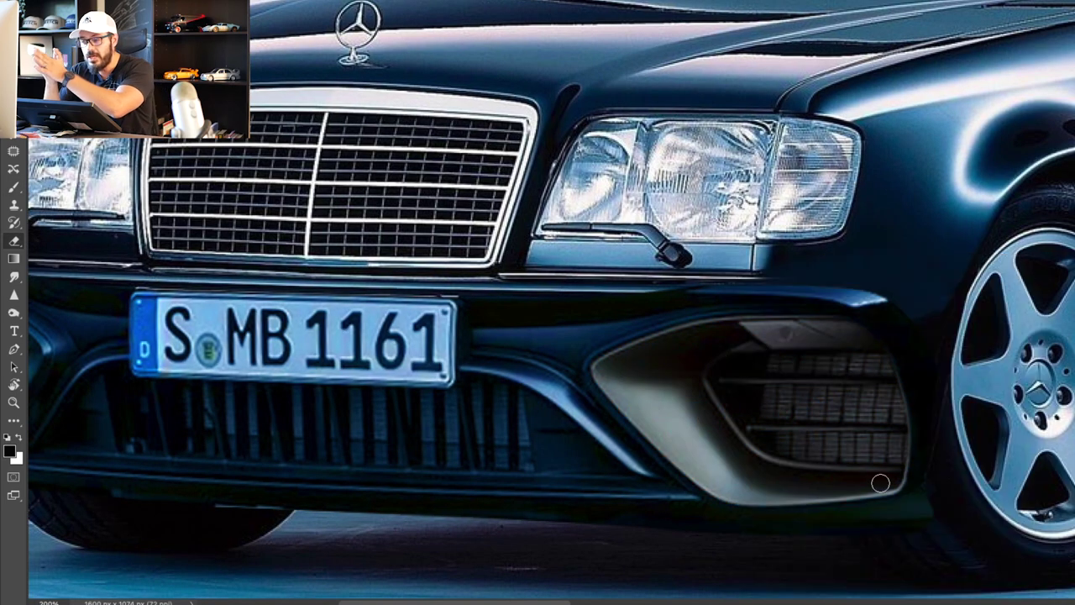
{"action": "scroll", "coordinate": [887, 449], "scroll_direction": "left", "scroll_amount": 5}
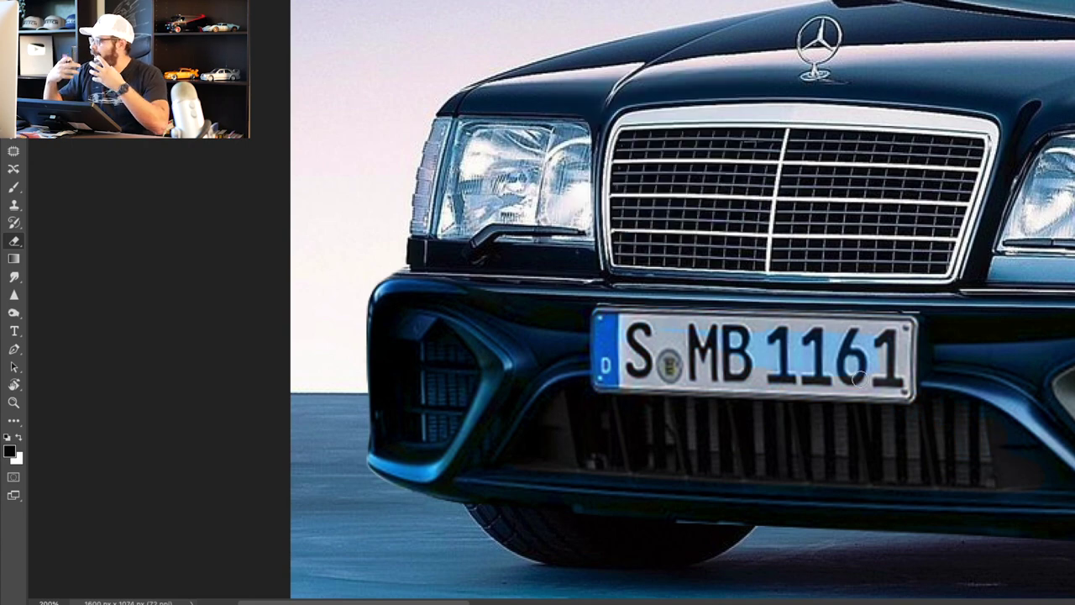
{"action": "key", "text": "super+z"}
{"action": "mouse_move", "coordinate": [1058, 470]}
{"action": "left_mouse_down"}
{"action": "mouse_move", "coordinate": [634, 317]}
{"action": "mouse_move", "coordinate": [983, 380]}
{"action": "left_mouse_up"}
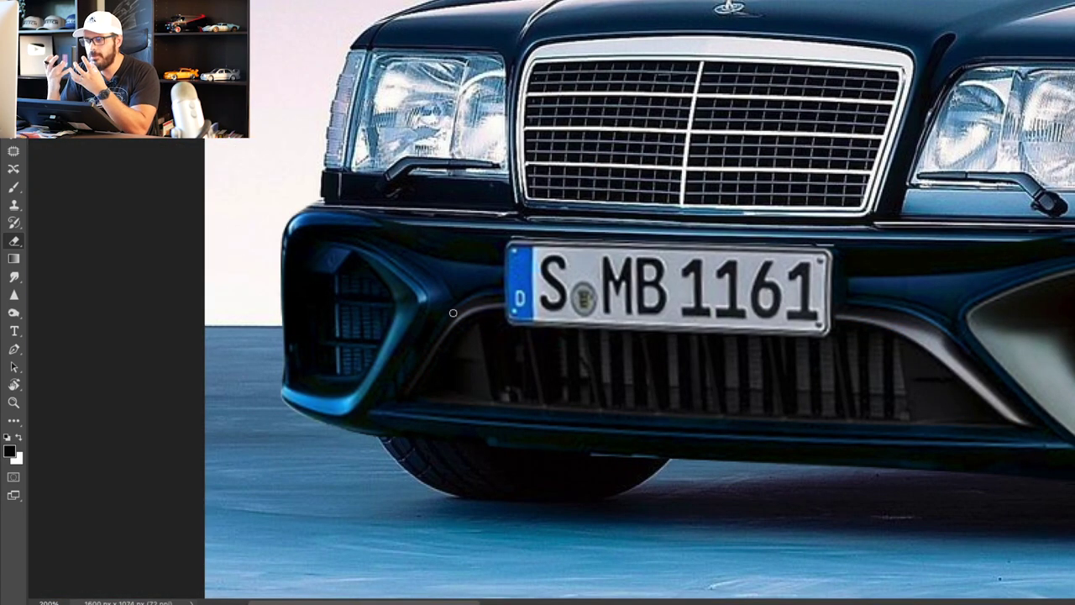
Erase the blue tint from the bumper's far-side air intake and clear the selection around the bumper.
{"action": "left_click_drag", "start_coordinate": [425, 302], "coordinate": [345, 404]}
{"action": "key", "text": "super+minus"}
{"action": "key", "text": "super+minus"}
{"action": "key", "text": "super+plus"}
{"action": "key", "text": "super+plus"}
{"action": "key", "text": "super+plus"}
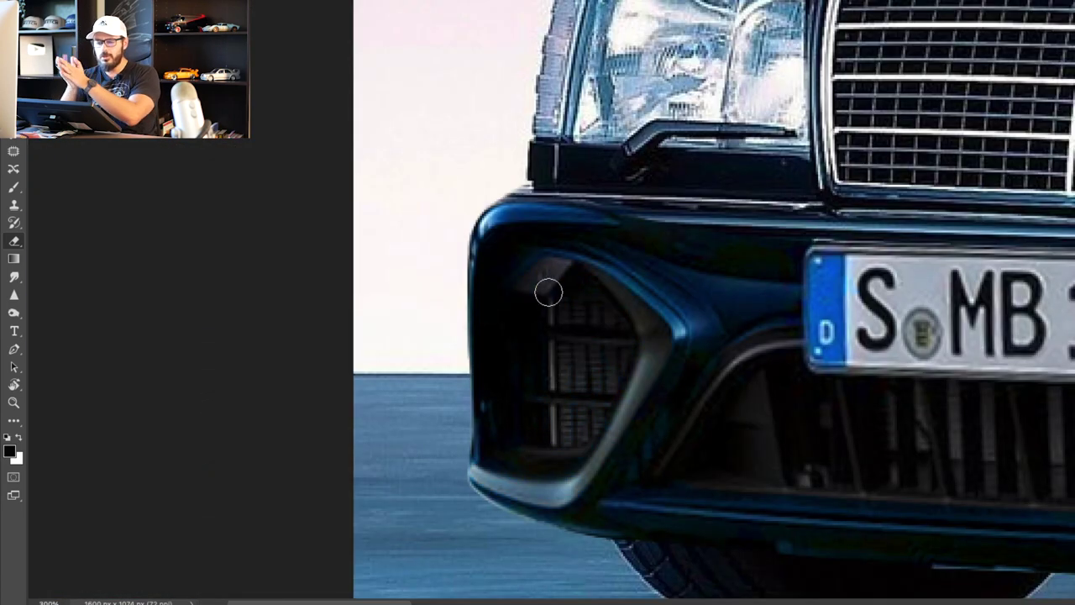
{"action": "key", "text": "super+minus"}
{"action": "key", "text": "super+minus"}
{"action": "key", "text": "super+minus"}
{"action": "key", "text": "super+plus"}
{"action": "key", "text": "super+h"}
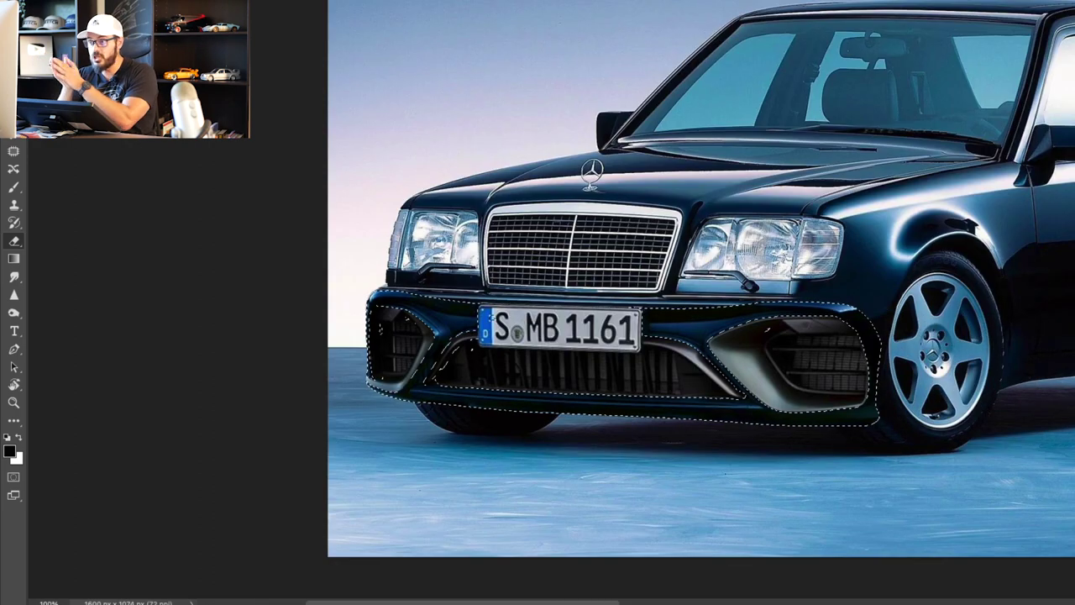
{"action": "key", "text": "m"}
{"action": "key", "text": "super+d"}
Darken the bright trim around the bumper's lower grille with the Burn tool and undo the last stroke.
{"action": "key", "text": "b"}
{"action": "left_click_drag", "start_coordinate": [794, 360], "coordinate": [641, 353]}
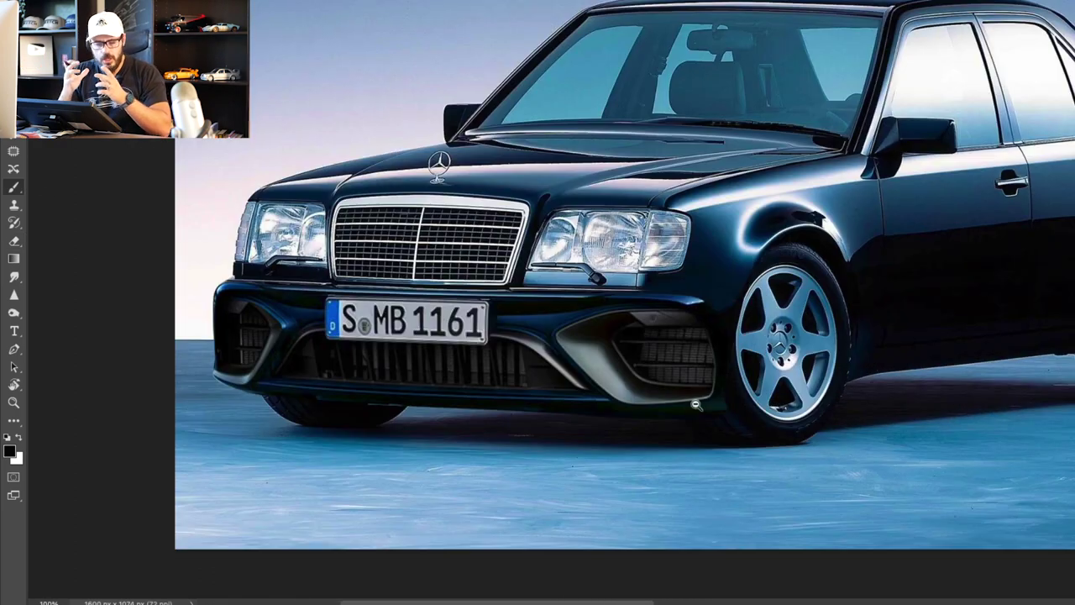
{"action": "key", "text": "super+minus"}
{"action": "key", "text": "m"}
{"action": "key", "text": "o"}
{"action": "key", "text": "super+plus"}
{"action": "key", "text": "super+plus"}
{"action": "mouse_move", "coordinate": [448, 525]}
{"action": "left_mouse_down"}
{"action": "mouse_move", "coordinate": [744, 271]}
{"action": "mouse_move", "coordinate": [782, 326]}
{"action": "left_mouse_up"}
{"action": "key", "text": "super+minus"}
{"action": "key", "text": "super+minus"}
{"action": "key", "text": "super+plus"}
{"action": "key", "text": "super+plus"}
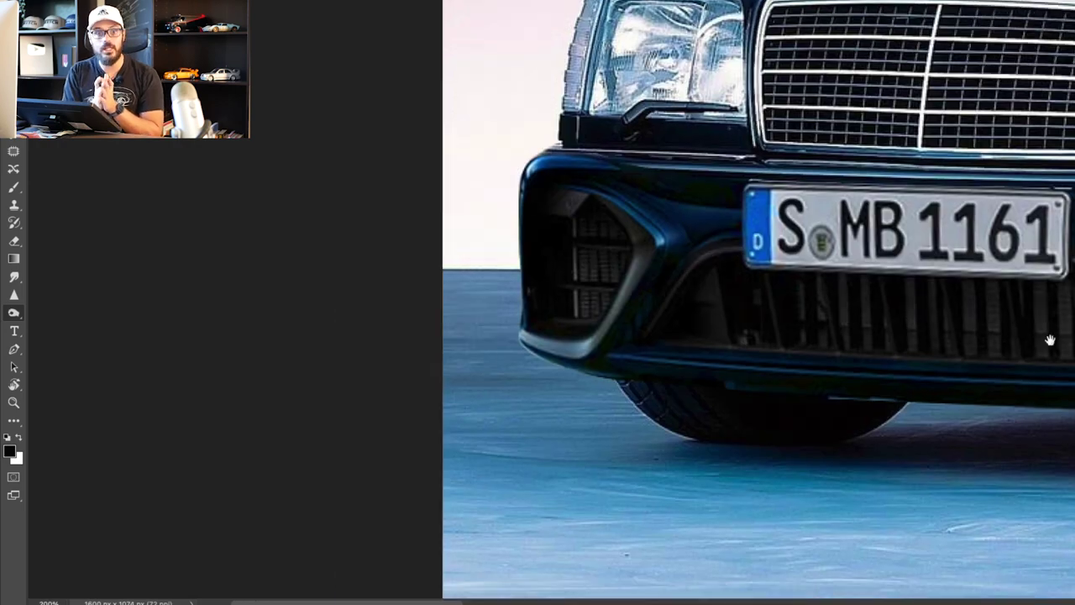
{"action": "left_click_drag", "start_coordinate": [962, 345], "coordinate": [617, 329]}
{"action": "left_click_drag", "start_coordinate": [914, 342], "coordinate": [740, 242]}
{"action": "left_click_drag", "start_coordinate": [830, 279], "coordinate": [914, 344]}
{"action": "mouse_move", "coordinate": [294, 237]}
{"action": "left_mouse_down"}
{"action": "mouse_move", "coordinate": [231, 326]}
{"action": "mouse_move", "coordinate": [254, 323]}
{"action": "left_mouse_up"}
{"action": "key", "text": "super+z"}
Paint the bumper's lower edge and the shadow beside the front tire with sampled dark tones.
{"action": "key", "text": "super+minus"}
{"action": "key", "text": "super+minus"}
{"action": "key", "text": "super+plus"}
{"action": "key", "text": "super+plus"}
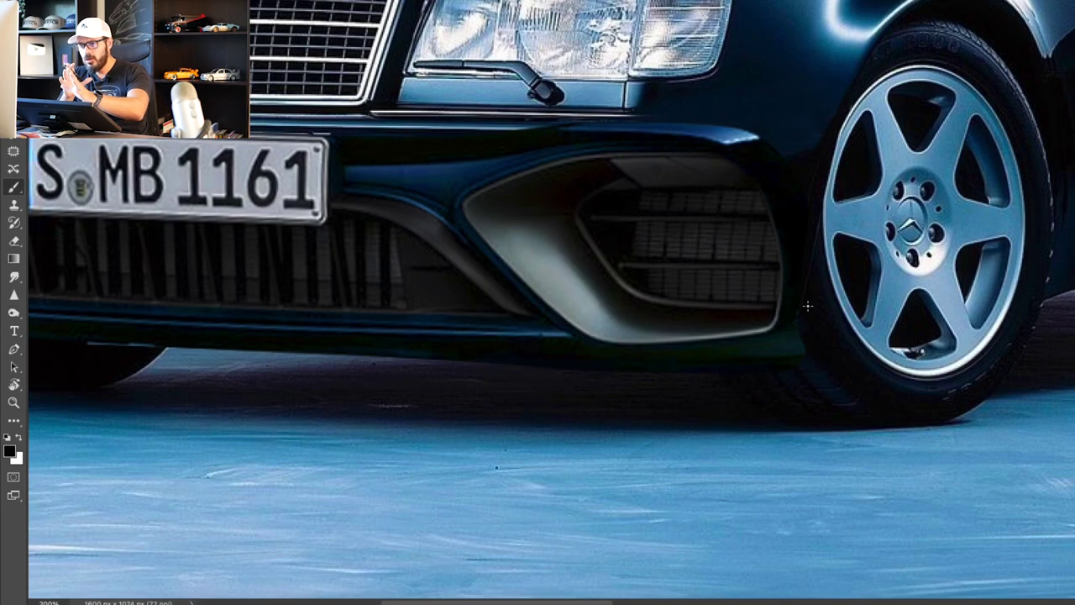
{"action": "key", "text": "b"}
{"action": "left_click_drag", "start_coordinate": [595, 347], "coordinate": [789, 384]}
{"action": "left_click", "coordinate": [987, 411], "text": "alt"}
{"action": "left_click", "coordinate": [987, 412], "text": "alt"}
{"action": "key", "text": "super+plus"}
{"action": "key", "text": "super+plus"}
{"action": "left_click", "coordinate": [963, 388], "text": "alt"}
{"action": "left_click_drag", "start_coordinate": [845, 361], "coordinate": [976, 398]}
{"action": "left_click", "coordinate": [989, 448], "text": "alt"}
Clone out the headlight wipers in front of both headlights.
{"action": "scroll", "coordinate": [989, 448], "scroll_direction": "right", "scroll_amount": 5}
{"action": "scroll", "coordinate": [703, 314], "scroll_direction": "up", "scroll_amount": 2}
{"action": "key", "text": "s"}
{"action": "left_click_drag", "start_coordinate": [714, 309], "coordinate": [824, 311]}
{"action": "left_click_drag", "start_coordinate": [815, 310], "coordinate": [867, 311]}
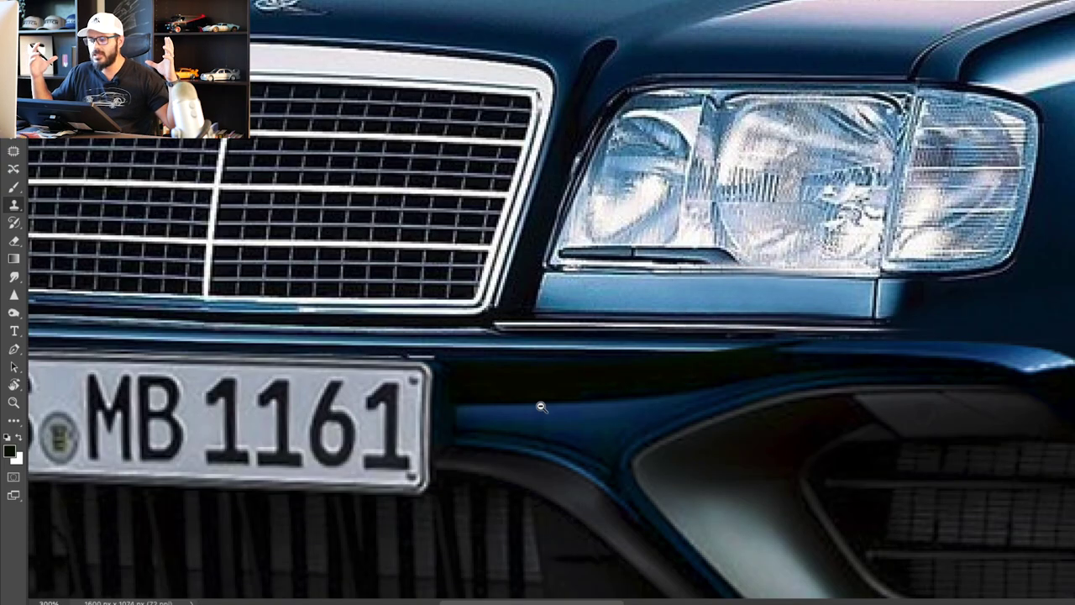
{"action": "scroll", "coordinate": [613, 336], "scroll_direction": "left", "scroll_amount": 10}
{"action": "left_click_drag", "start_coordinate": [660, 329], "coordinate": [613, 336]}
Move the modern headlight cutout over the near-side headlight and distort its corners to match the opening.
{"action": "key", "text": "super+minus"}
{"action": "key", "text": "super+minus"}
{"action": "key", "text": "super+minus"}
{"action": "key", "text": "super+plus"}
{"action": "key", "text": "v"}
{"action": "left_click_drag", "start_coordinate": [789, 242], "coordinate": [640, 326]}
{"action": "left_click_drag", "start_coordinate": [538, 302], "coordinate": [547, 264], "text": "super"}
{"action": "left_click_drag", "start_coordinate": [703, 303], "coordinate": [711, 299], "text": "super"}
Warp the near-side headlight cutout to follow the original headlight's outline and apply the transformation.
{"action": "right_click", "coordinate": [632, 326]}
{"action": "left_click", "coordinate": [672, 437]}
{"action": "left_click_drag", "start_coordinate": [547, 264], "coordinate": [552, 248]}
{"action": "left_click_drag", "start_coordinate": [542, 292], "coordinate": [588, 275]}
{"action": "left_click_drag", "start_coordinate": [601, 276], "coordinate": [630, 276]}
{"action": "left_click_drag", "start_coordinate": [677, 336], "coordinate": [691, 343]}
{"action": "key", "text": "Return"}
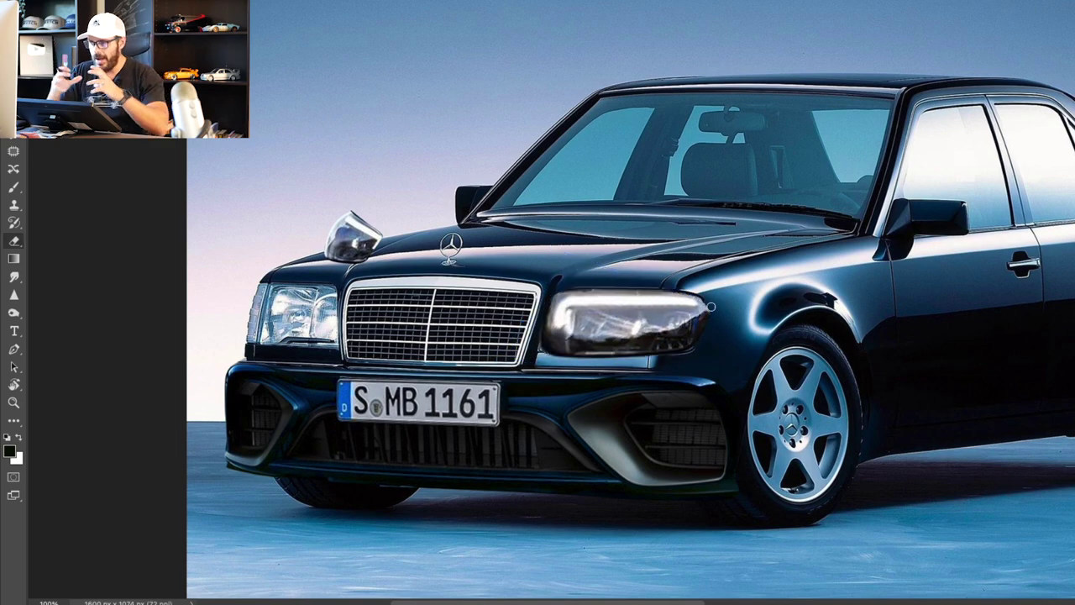
Paint a dark outline along the new headlight's grille-side and upper edges.
{"action": "scroll", "coordinate": [587, 337], "scroll_direction": "up", "scroll_amount": 2}
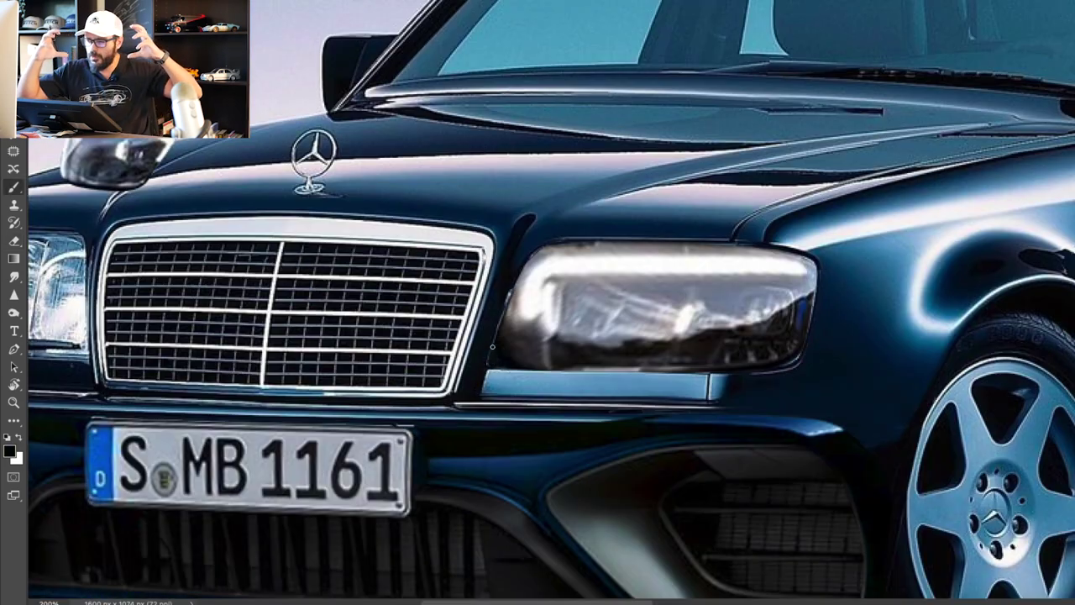
{"action": "left_click_drag", "start_coordinate": [499, 322], "coordinate": [522, 268]}
{"action": "left_click_drag", "start_coordinate": [550, 245], "coordinate": [760, 326]}
{"action": "scroll", "coordinate": [980, 333], "scroll_direction": "down", "scroll_amount": 2}
{"action": "scroll", "coordinate": [981, 334], "scroll_direction": "right", "scroll_amount": 5}
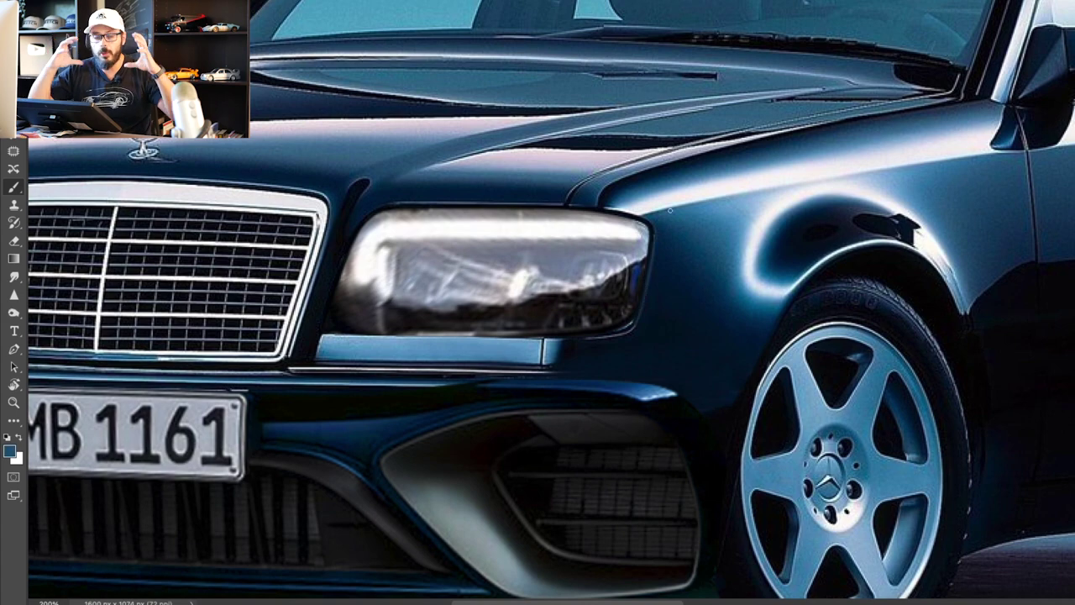
Touch up the headlight's fender-side edge with sampled body color and paint a crisp white daytime running light strip.
{"action": "left_click", "coordinate": [641, 235], "text": "alt"}
{"action": "left_click_drag", "start_coordinate": [649, 230], "coordinate": [649, 247]}
{"action": "left_click_drag", "start_coordinate": [362, 228], "coordinate": [646, 284]}
{"action": "left_click_drag", "start_coordinate": [740, 293], "coordinate": [920, 294]}
{"action": "left_click_drag", "start_coordinate": [708, 294], "coordinate": [734, 353]}
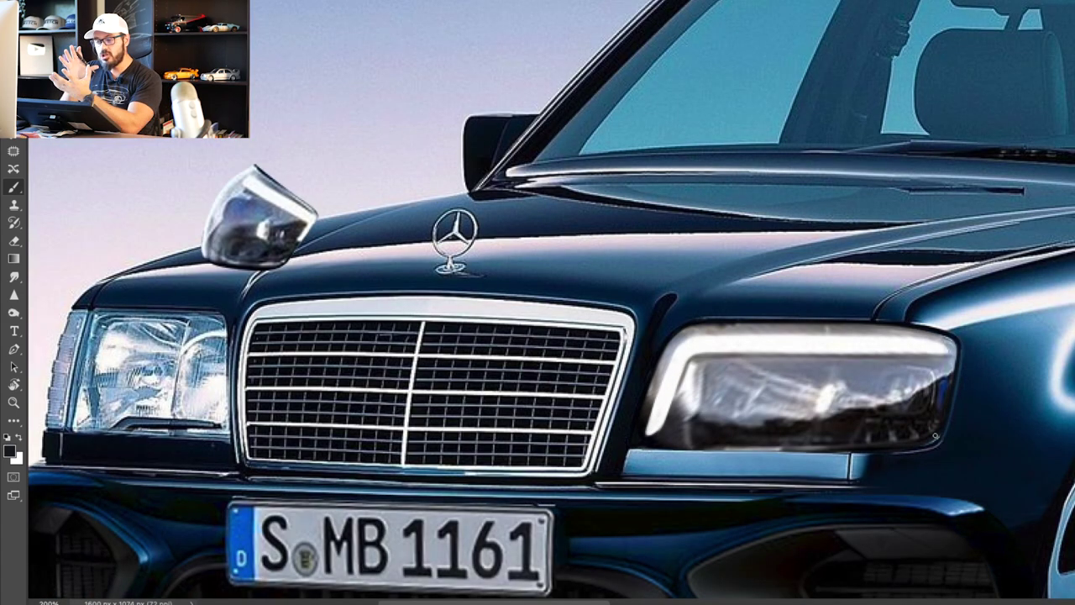
Paint the near-side headlight's lower edge and corners with sampled dark tones to sharpen its outline.
{"action": "left_click", "coordinate": [900, 446], "text": "alt"}
{"action": "left_click_drag", "start_coordinate": [914, 442], "coordinate": [889, 444]}
{"action": "left_click_drag", "start_coordinate": [654, 447], "coordinate": [798, 422]}
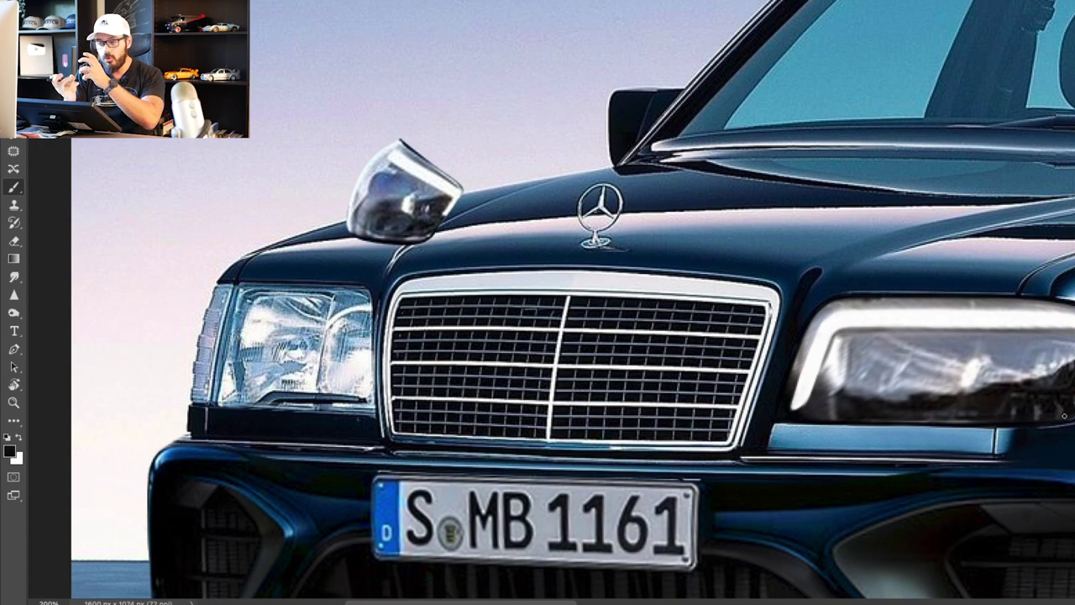
{"action": "left_click_drag", "start_coordinate": [905, 431], "coordinate": [706, 429]}
{"action": "key", "text": "super+plus"}
{"action": "left_click_drag", "start_coordinate": [655, 390], "coordinate": [738, 308]}
{"action": "left_click", "coordinate": [736, 304], "text": "alt"}
Fit the second modern headlight cutout over the far-side headlight and paint a dark line along its top edge.
{"action": "scroll", "coordinate": [764, 265], "scroll_direction": "down", "scroll_amount": 2}
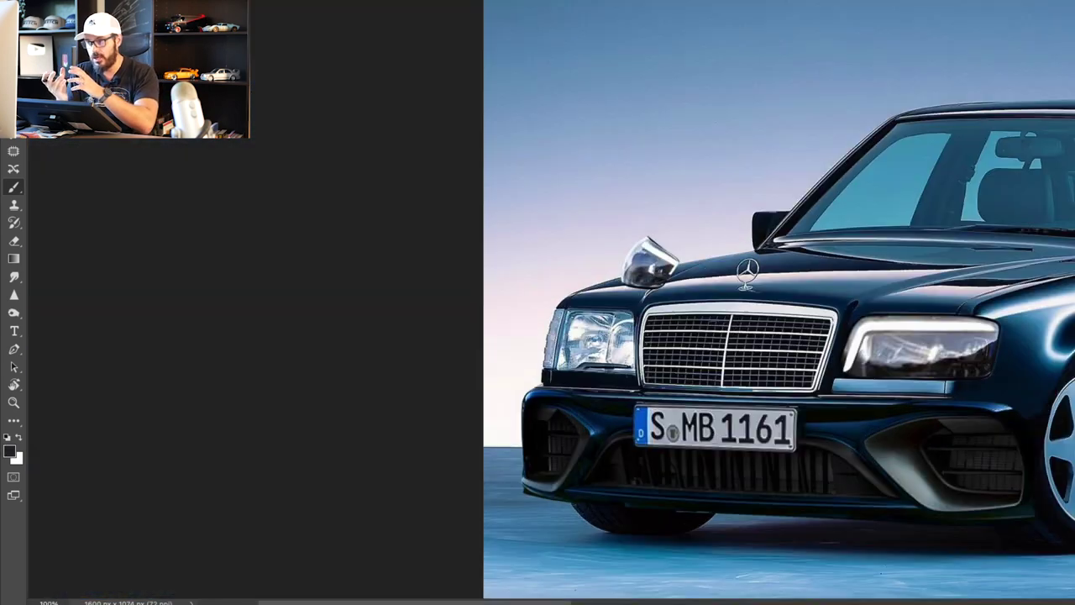
{"action": "scroll", "coordinate": [751, 472], "scroll_direction": "down", "scroll_amount": 2}
{"action": "scroll", "coordinate": [645, 400], "scroll_direction": "up", "scroll_amount": 2}
{"action": "key", "text": "e"}
{"action": "key", "text": "b"}
{"action": "mouse_move", "coordinate": [751, 237]}
{"action": "left_mouse_down"}
{"action": "mouse_move", "coordinate": [759, 283]}
{"action": "mouse_move", "coordinate": [739, 331]}
{"action": "left_mouse_up"}
{"action": "left_click_drag", "start_coordinate": [735, 303], "coordinate": [830, 338]}
{"action": "left_click", "coordinate": [847, 271], "text": "alt"}
{"action": "left_click_drag", "start_coordinate": [700, 267], "coordinate": [840, 276]}
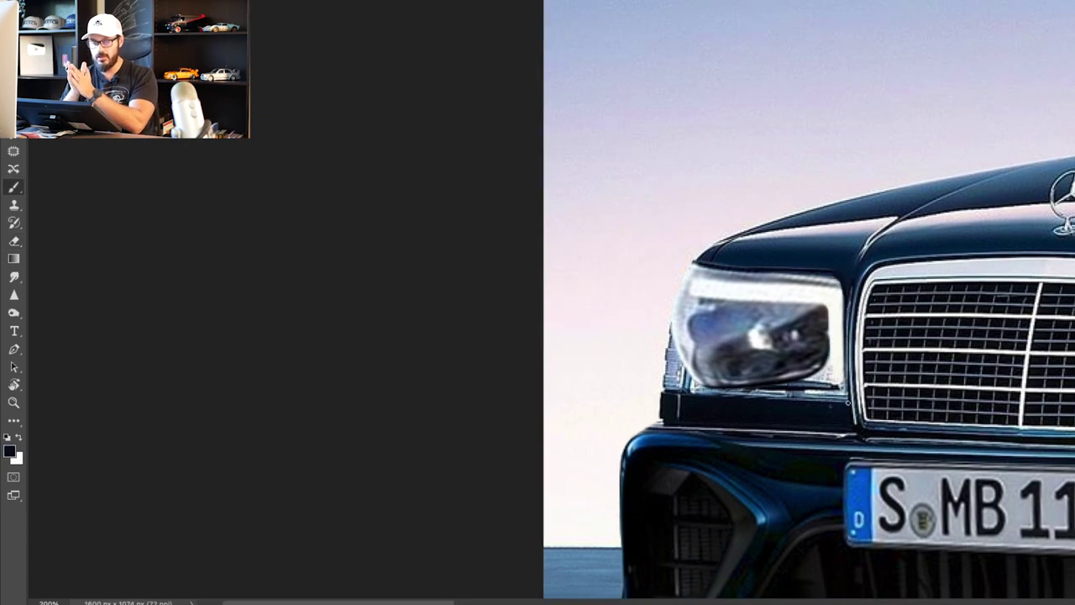
Transform the far-side headlight cutout to fill the original headlight opening.
{"action": "left_click", "coordinate": [792, 404], "text": "alt"}
{"action": "key", "text": "super+minus"}
{"action": "left_click_drag", "start_coordinate": [680, 403], "coordinate": [438, 404]}
{"action": "left_click_drag", "start_coordinate": [689, 346], "coordinate": [405, 353]}
{"action": "key", "text": "super+t"}
{"action": "left_click_drag", "start_coordinate": [348, 353], "coordinate": [359, 350]}
{"action": "scroll", "coordinate": [396, 377], "scroll_direction": "up", "scroll_amount": 2}
{"action": "key", "text": "Return"}
Erase the parts of the far-side headlight cutout that spill over its opening.
{"action": "key", "text": "e"}
{"action": "mouse_move", "coordinate": [473, 260]}
{"action": "left_mouse_down"}
{"action": "mouse_move", "coordinate": [774, 325]}
{"action": "mouse_move", "coordinate": [593, 340]}
{"action": "left_mouse_up"}
{"action": "left_click_drag", "start_coordinate": [830, 345], "coordinate": [827, 378]}
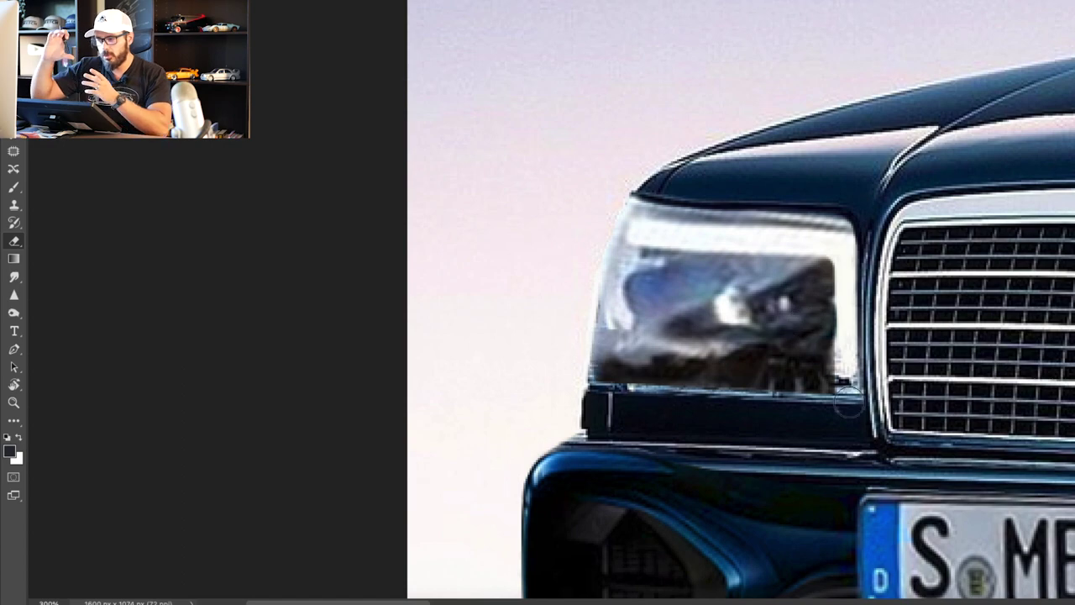
Paint the far-side headlight's lower edge and the panel below it with sampled dark color.
{"action": "key", "text": "b"}
{"action": "left_click", "coordinate": [612, 328], "text": "alt"}
{"action": "key", "text": "x"}
{"action": "scroll", "coordinate": [613, 328], "scroll_direction": "left", "scroll_amount": 2}
{"action": "scroll", "coordinate": [613, 328], "scroll_direction": "up", "scroll_amount": 1}
{"action": "left_click_drag", "start_coordinate": [672, 412], "coordinate": [945, 411]}
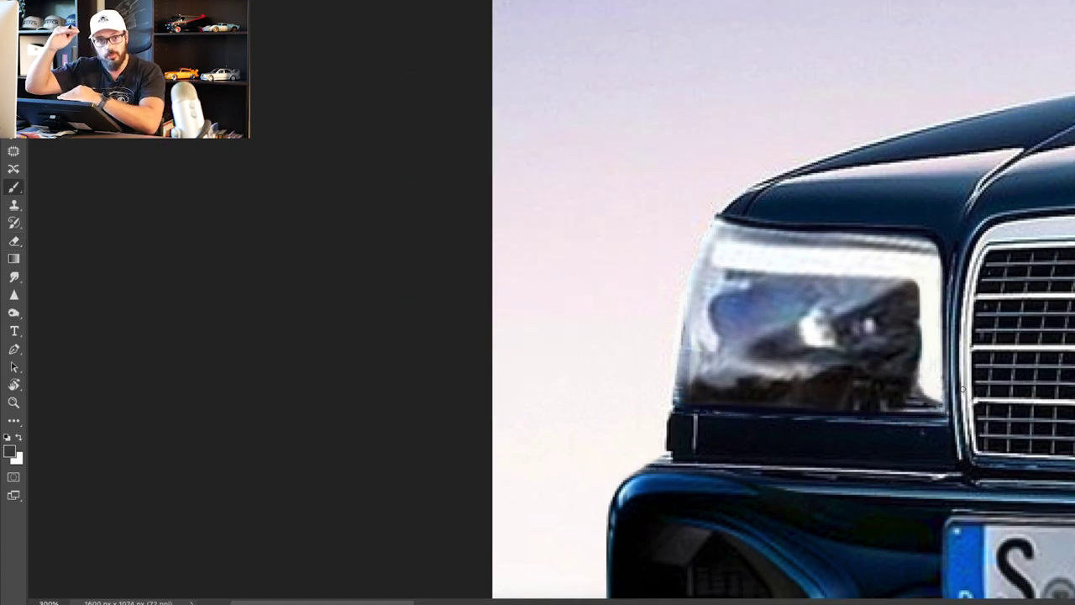
Clean up the inner edge and upper inner corner of the far-side headlight with sampled color.
{"action": "key", "text": "x"}
{"action": "scroll", "coordinate": [679, 372], "scroll_direction": "down", "scroll_amount": 1}
{"action": "scroll", "coordinate": [679, 372], "scroll_direction": "right", "scroll_amount": 2}
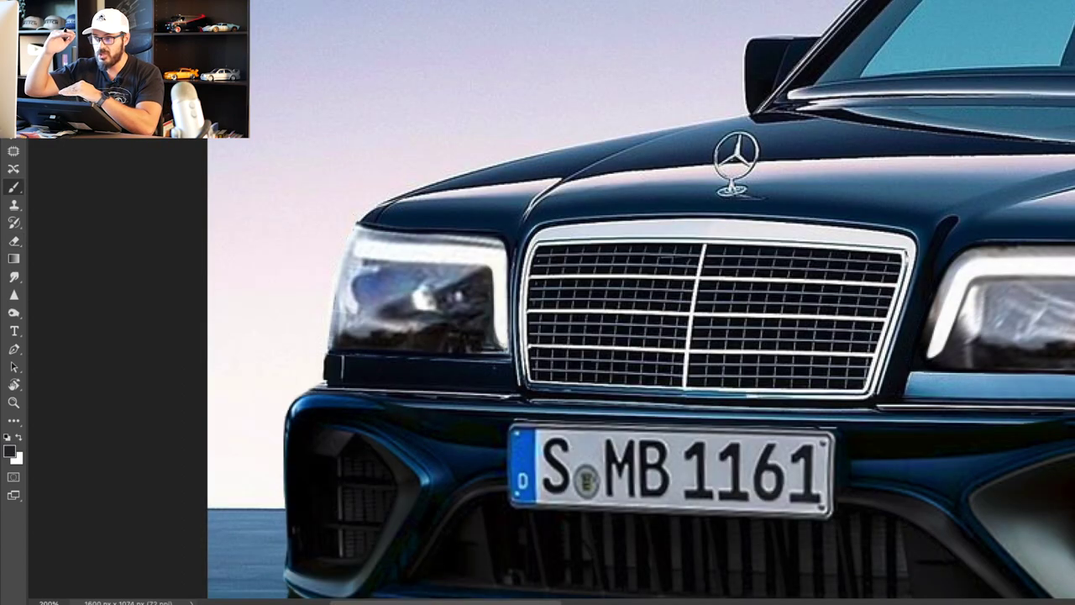
{"action": "left_click_drag", "start_coordinate": [507, 349], "coordinate": [506, 290]}
{"action": "left_click", "coordinate": [506, 245], "text": "alt"}
{"action": "left_click_drag", "start_coordinate": [504, 240], "coordinate": [511, 259]}
{"action": "left_click_drag", "start_coordinate": [486, 475], "coordinate": [811, 586]}
{"action": "left_click", "coordinate": [747, 408], "text": "alt"}
{"action": "scroll", "coordinate": [559, 365], "scroll_direction": "down", "scroll_amount": 3}
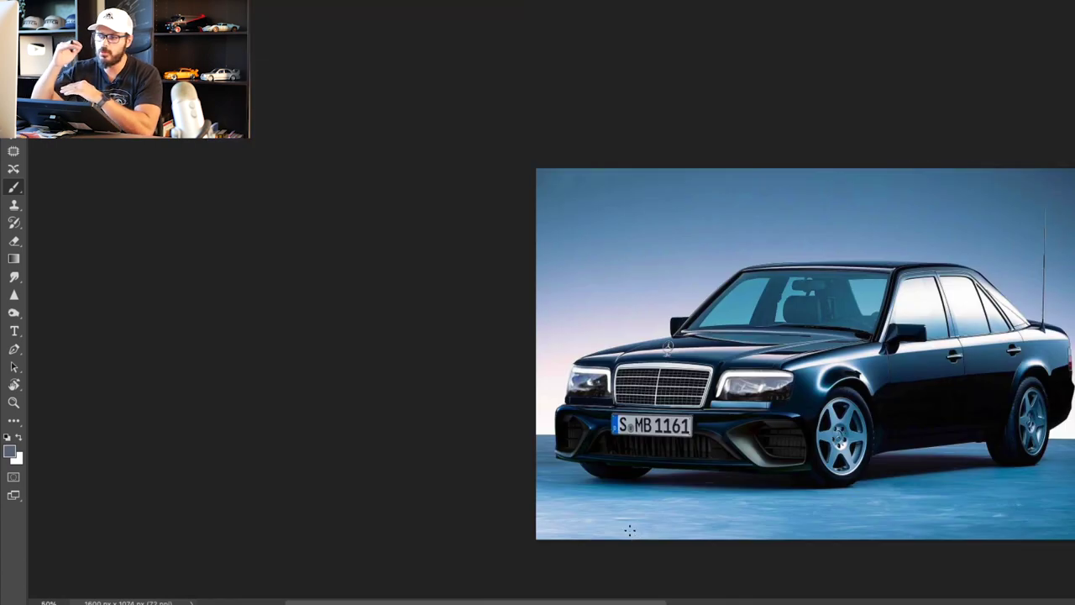
Paint over the bright line along the bumper's upper edge below the near-side headlight strip with sampled dark color.
{"action": "scroll", "coordinate": [800, 425], "scroll_direction": "up", "scroll_amount": 3}
{"action": "scroll", "coordinate": [457, 373], "scroll_direction": "left", "scroll_amount": 5}
{"action": "scroll", "coordinate": [458, 373], "scroll_direction": "up", "scroll_amount": 1}
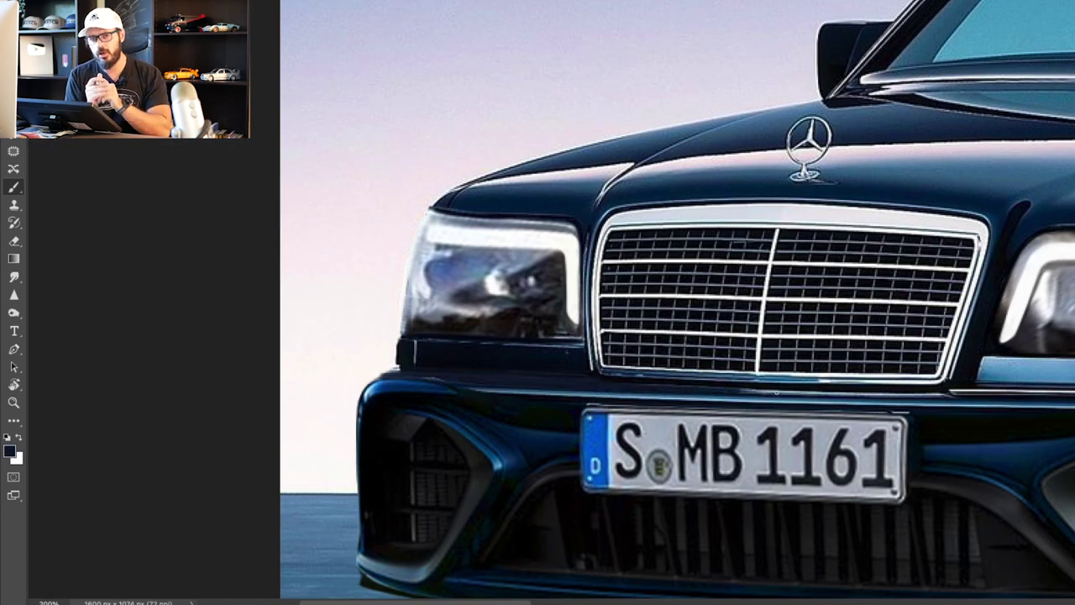
{"action": "scroll", "coordinate": [583, 384], "scroll_direction": "left", "scroll_amount": 4}
{"action": "scroll", "coordinate": [583, 383], "scroll_direction": "up", "scroll_amount": 1}
{"action": "scroll", "coordinate": [672, 378], "scroll_direction": "right", "scroll_amount": 9}
{"action": "left_click", "coordinate": [790, 424], "text": "alt"}
{"action": "scroll", "coordinate": [558, 337], "scroll_direction": "right", "scroll_amount": 8}
{"action": "left_click", "coordinate": [558, 325], "text": "alt"}
{"action": "scroll", "coordinate": [672, 353], "scroll_direction": "left", "scroll_amount": 7}
{"action": "left_click", "coordinate": [967, 395], "text": "alt"}
{"action": "left_click_drag", "start_coordinate": [890, 397], "coordinate": [960, 408]}
Examine the near-side bumper vent and the bodywork between the headlight and the front wheel.
{"action": "key", "text": "super+plus"}
{"action": "scroll", "coordinate": [840, 465], "scroll_direction": "right", "scroll_amount": 4}
{"action": "scroll", "coordinate": [807, 357], "scroll_direction": "down", "scroll_amount": 1}
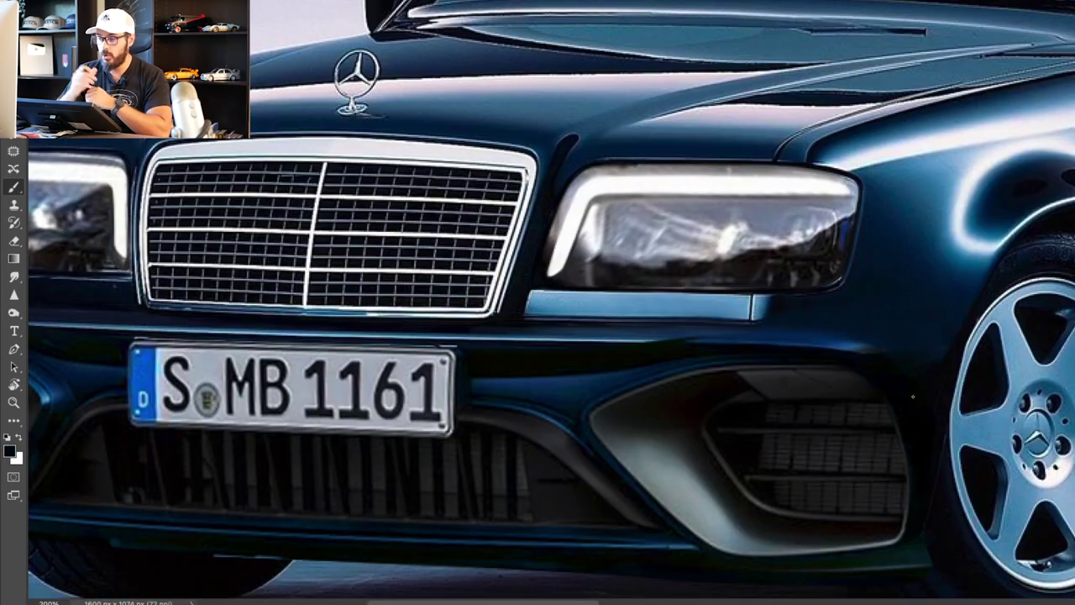
{"action": "scroll", "coordinate": [880, 380], "scroll_direction": "right", "scroll_amount": 2}
{"action": "scroll", "coordinate": [880, 380], "scroll_direction": "down", "scroll_amount": 1}
{"action": "scroll", "coordinate": [791, 328], "scroll_direction": "right", "scroll_amount": 5}
{"action": "scroll", "coordinate": [756, 302], "scroll_direction": "down", "scroll_amount": 3}
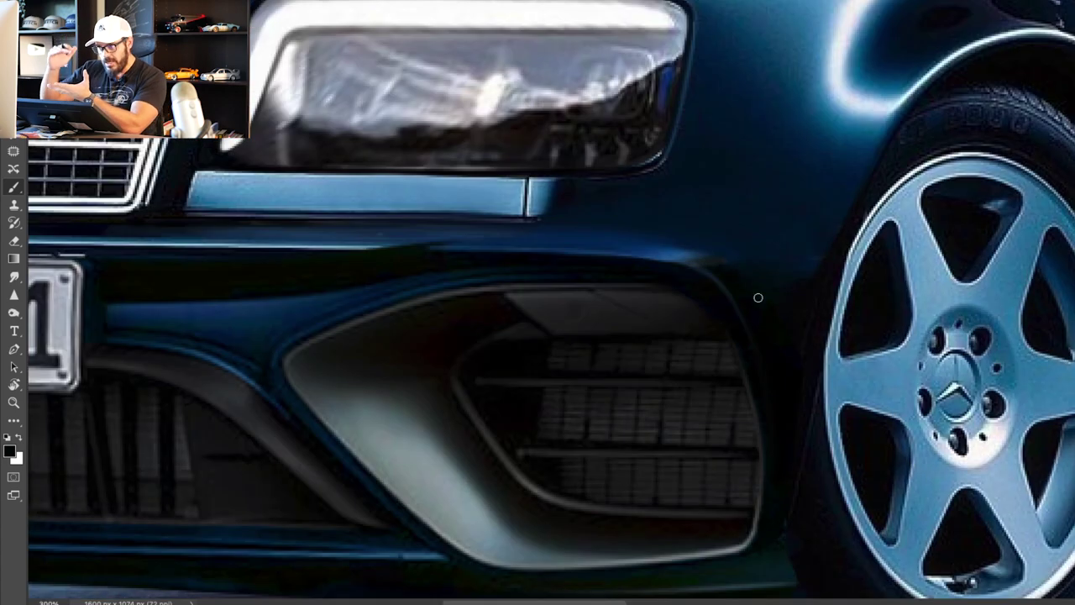
{"action": "scroll", "coordinate": [732, 271], "scroll_direction": "down", "scroll_amount": 4}
{"action": "scroll", "coordinate": [588, 336], "scroll_direction": "up", "scroll_amount": 2}
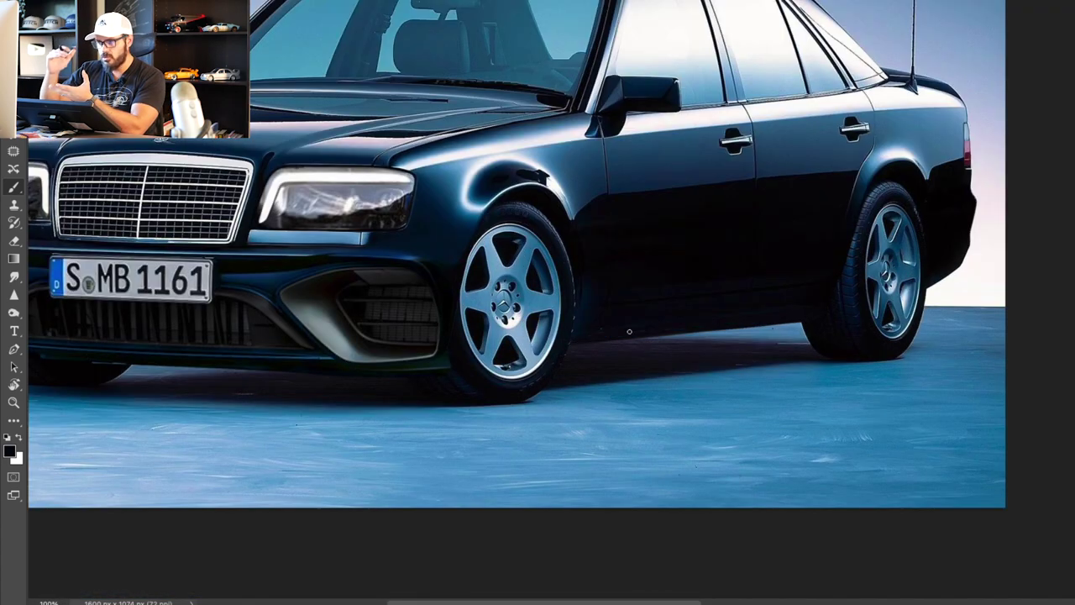
Choose a dark blue and paint a side skirt strip along the sill between the front and rear wheels.
{"action": "scroll", "coordinate": [617, 337], "scroll_direction": "up", "scroll_amount": 1}
{"action": "left_click", "coordinate": [10, 451]}
{"action": "key", "text": "Return"}
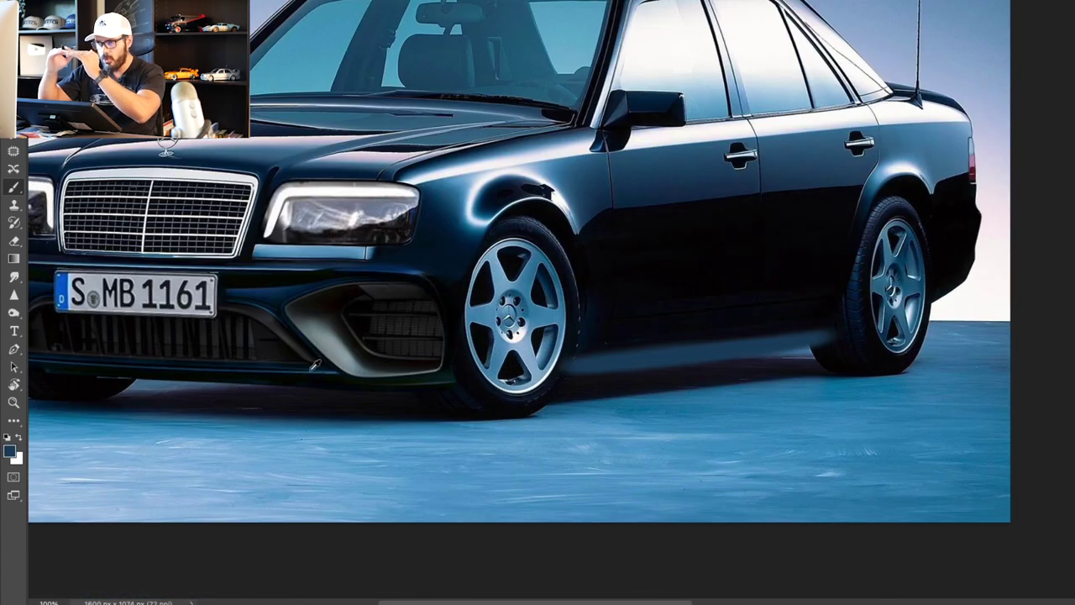
{"action": "left_click_drag", "start_coordinate": [580, 365], "coordinate": [848, 340]}
Trim the side skirt strip and shade its surface with black so it blends into the lower body.
{"action": "key", "text": "e"}
{"action": "key", "text": "b"}
{"action": "key", "text": "d"}
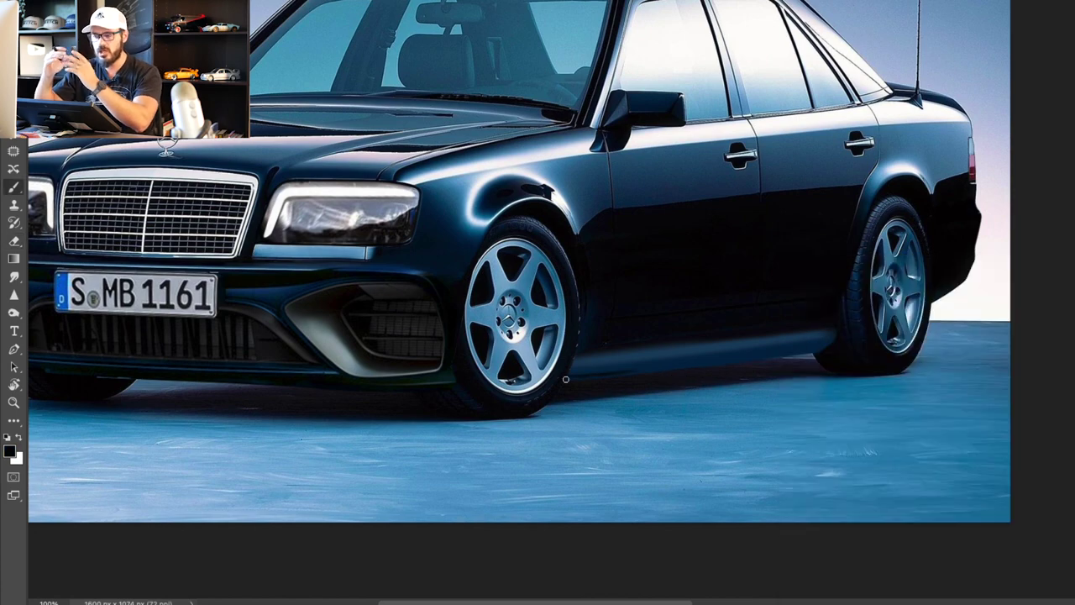
{"action": "left_click_drag", "start_coordinate": [722, 348], "coordinate": [815, 342]}
{"action": "left_click_drag", "start_coordinate": [610, 365], "coordinate": [806, 348]}
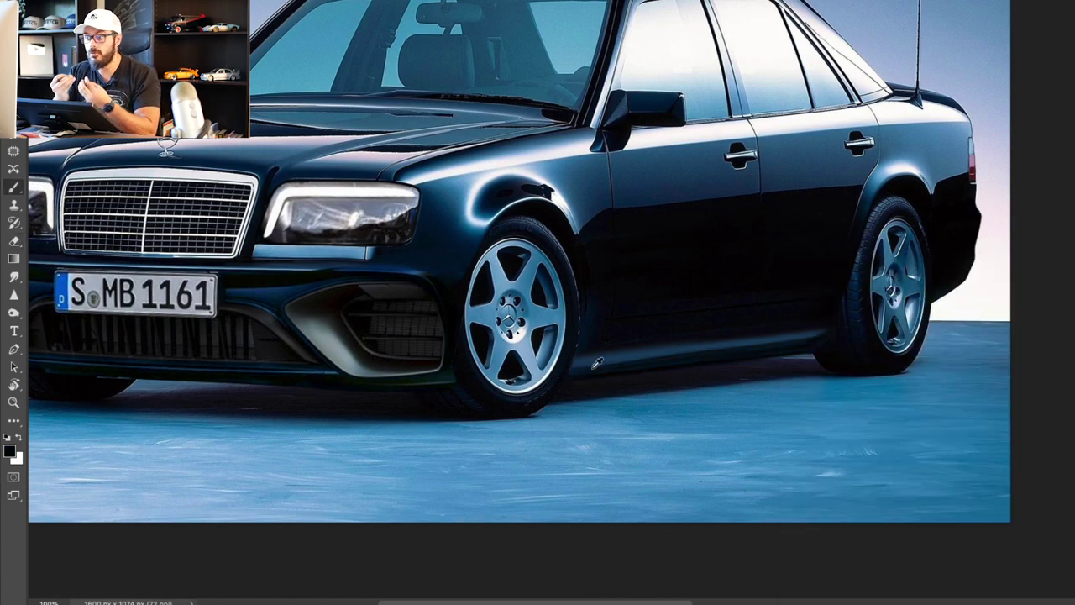
Paint a thin white highlight along the side skirt from the front wheel to the rear wheel.
{"action": "scroll", "coordinate": [698, 383], "scroll_direction": "down", "scroll_amount": 1}
{"action": "scroll", "coordinate": [672, 386], "scroll_direction": "up", "scroll_amount": 2}
{"action": "key", "text": "x"}
{"action": "left_click_drag", "start_coordinate": [521, 346], "coordinate": [1006, 282]}
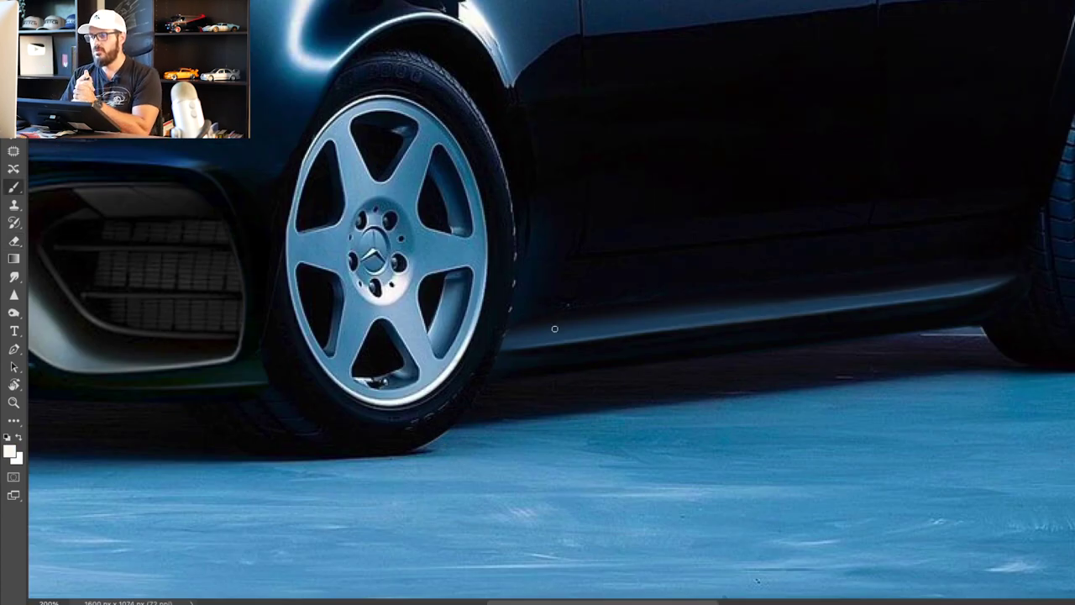
{"action": "scroll", "coordinate": [958, 290], "scroll_direction": "down", "scroll_amount": 3}
{"action": "key", "text": "x"}
{"action": "scroll", "coordinate": [795, 263], "scroll_direction": "up", "scroll_amount": 5}
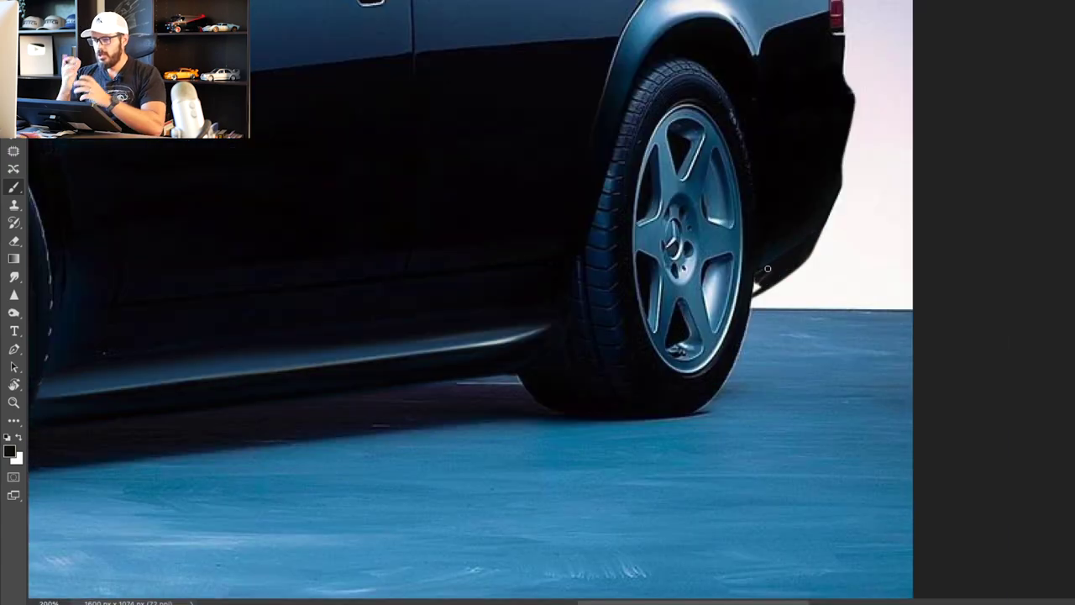
{"action": "key", "text": "x"}
{"action": "scroll", "coordinate": [736, 487], "scroll_direction": "down", "scroll_amount": 3}
{"action": "scroll", "coordinate": [654, 315], "scroll_direction": "up", "scroll_amount": 3}
{"action": "key", "text": "x"}
Trace the grille with the Pen tool, turn the path into a selection and paint the chrome and mesh dark.
{"action": "key", "text": "p"}
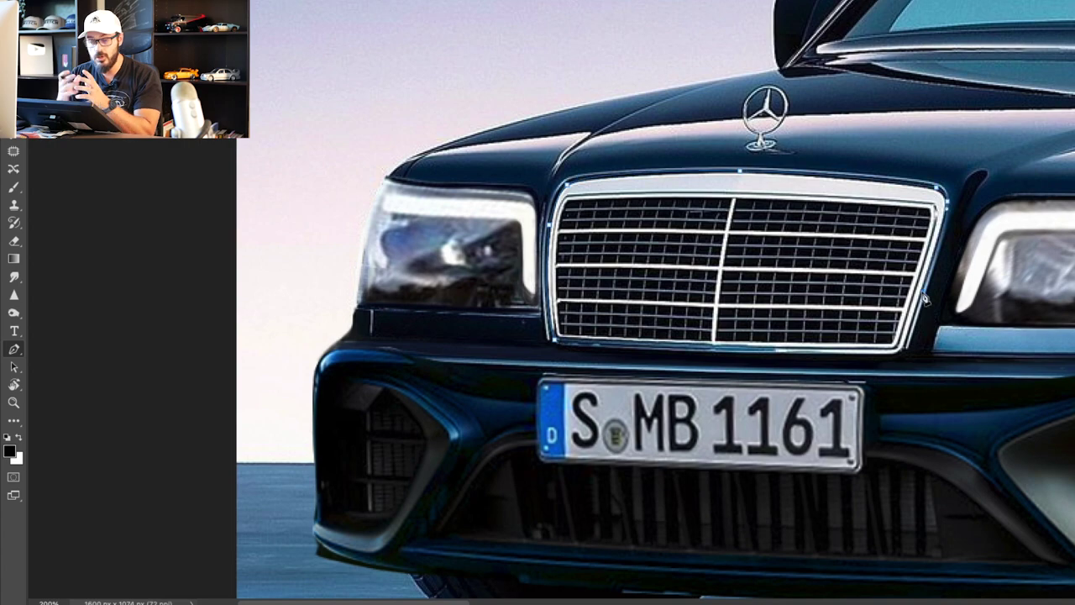
{"action": "left_click", "coordinate": [555, 340]}
{"action": "key", "text": "ctrl+Return"}
{"action": "key", "text": "b"}
{"action": "left_click_drag", "start_coordinate": [751, 235], "coordinate": [493, 344]}
{"action": "key", "text": "ctrl+d"}
Paint over the remaining chrome line on the grille's near-side edge with sampled dark colors.
{"action": "scroll", "coordinate": [740, 277], "scroll_direction": "down", "scroll_amount": 3}
{"action": "scroll", "coordinate": [792, 348], "scroll_direction": "up", "scroll_amount": 3}
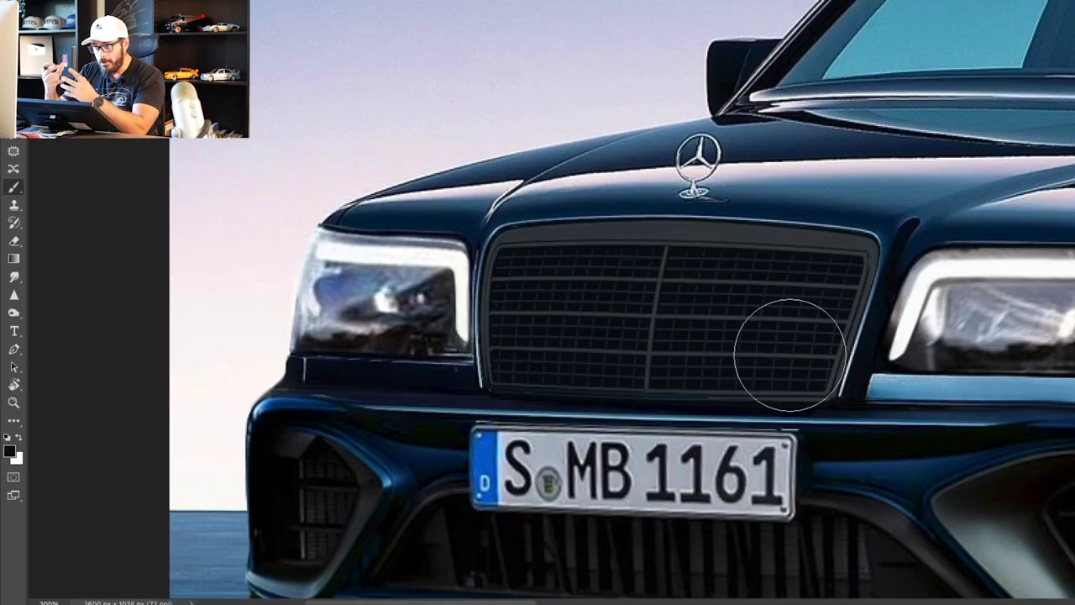
{"action": "left_click", "coordinate": [739, 263], "text": "alt"}
{"action": "left_click", "coordinate": [741, 286], "text": "alt"}
{"action": "scroll", "coordinate": [739, 273], "scroll_direction": "up", "scroll_amount": 2}
{"action": "left_click_drag", "start_coordinate": [825, 356], "coordinate": [953, 356]}
{"action": "left_click", "coordinate": [806, 370], "text": "alt"}
{"action": "left_click_drag", "start_coordinate": [801, 375], "coordinate": [855, 358]}
{"action": "left_click", "coordinate": [850, 417], "text": "alt"}
{"action": "left_click_drag", "start_coordinate": [851, 410], "coordinate": [1033, 415]}
{"action": "scroll", "coordinate": [739, 340], "scroll_direction": "down", "scroll_amount": 4}
{"action": "scroll", "coordinate": [542, 351], "scroll_direction": "up", "scroll_amount": 5}
{"action": "key", "text": "d"}
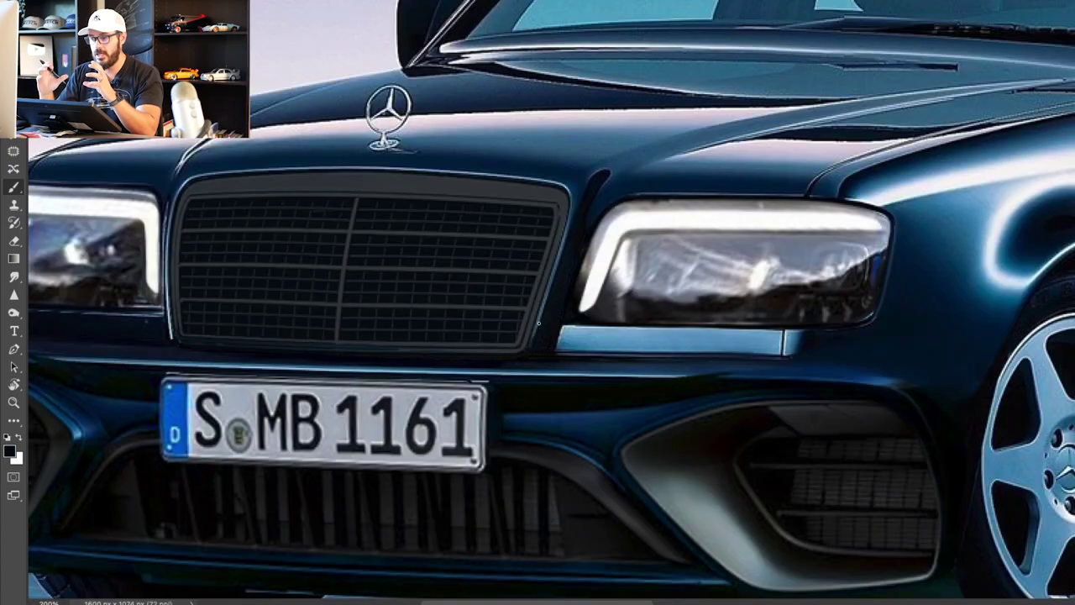
Paint over the remaining chrome on the grille's far-side and lower edges with dark color.
{"action": "scroll", "coordinate": [566, 242], "scroll_direction": "left", "scroll_amount": 5}
{"action": "scroll", "coordinate": [566, 242], "scroll_direction": "down", "scroll_amount": 1}
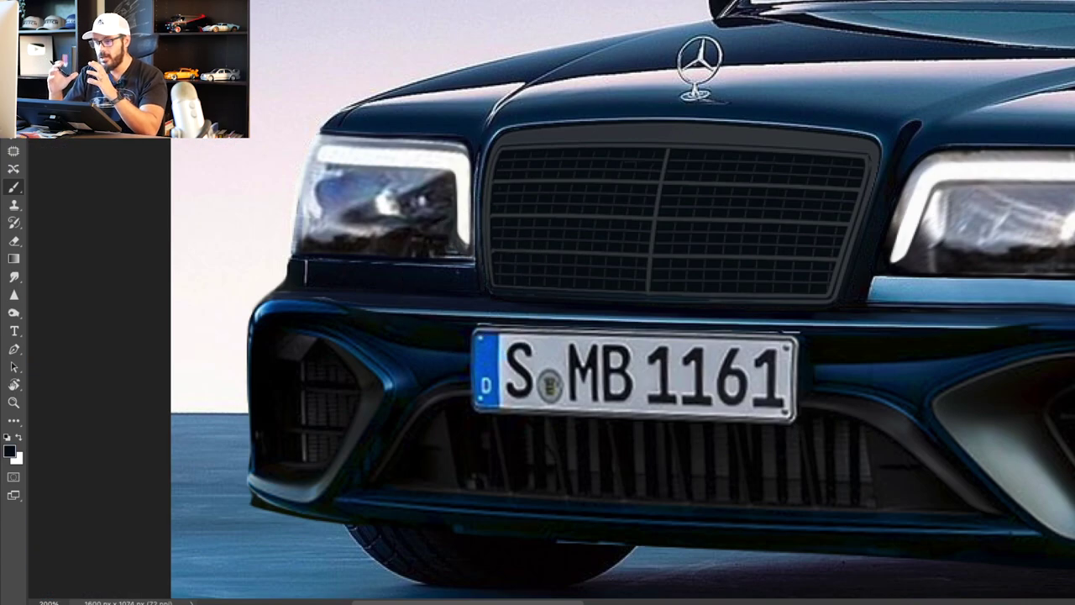
{"action": "left_click_drag", "start_coordinate": [499, 153], "coordinate": [743, 279]}
{"action": "left_click_drag", "start_coordinate": [756, 271], "coordinate": [874, 270]}
{"action": "scroll", "coordinate": [836, 270], "scroll_direction": "right", "scroll_amount": 3}
{"action": "scroll", "coordinate": [836, 271], "scroll_direction": "down", "scroll_amount": 1}
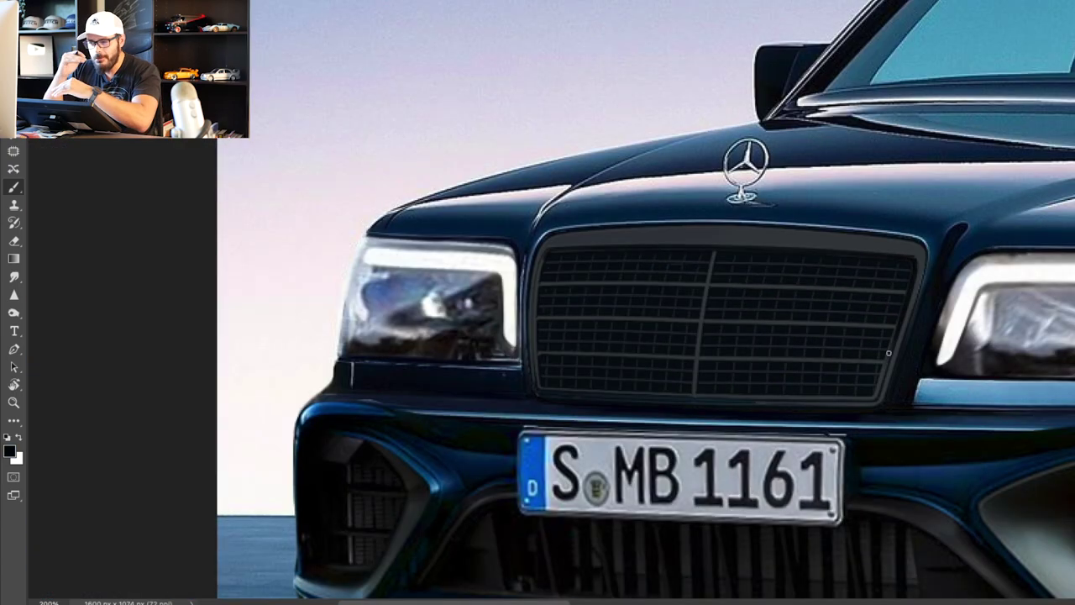
Refine the dark grille surround and its inner edges with further brush strokes.
{"action": "left_click_drag", "start_coordinate": [546, 245], "coordinate": [540, 386]}
{"action": "left_click_drag", "start_coordinate": [673, 361], "coordinate": [946, 381]}
{"action": "left_click_drag", "start_coordinate": [885, 262], "coordinate": [955, 261]}
{"action": "left_click_drag", "start_coordinate": [1007, 309], "coordinate": [754, 206]}
{"action": "left_click_drag", "start_coordinate": [609, 302], "coordinate": [903, 313]}
Outline the grille mesh area with the Lasso and add a second set of horizontal bars to it.
{"action": "key", "text": "super+minus"}
{"action": "key", "text": "super+minus"}
{"action": "key", "text": "super+minus"}
{"action": "mouse_move", "coordinate": [663, 344]}
{"action": "left_mouse_down"}
{"action": "mouse_move", "coordinate": [935, 416]}
{"action": "mouse_move", "coordinate": [546, 381]}
{"action": "left_mouse_up"}
{"action": "key", "text": "super+plus"}
{"action": "key", "text": "super+plus"}
{"action": "key", "text": "super+plus"}
{"action": "left_click_drag", "start_coordinate": [630, 210], "coordinate": [505, 184]}
{"action": "key", "text": "l"}
{"action": "left_click", "coordinate": [459, 136]}
{"action": "left_click", "coordinate": [458, 222]}
{"action": "left_click", "coordinate": [802, 230]}
{"action": "left_click", "coordinate": [829, 141]}
{"action": "key", "text": "e"}
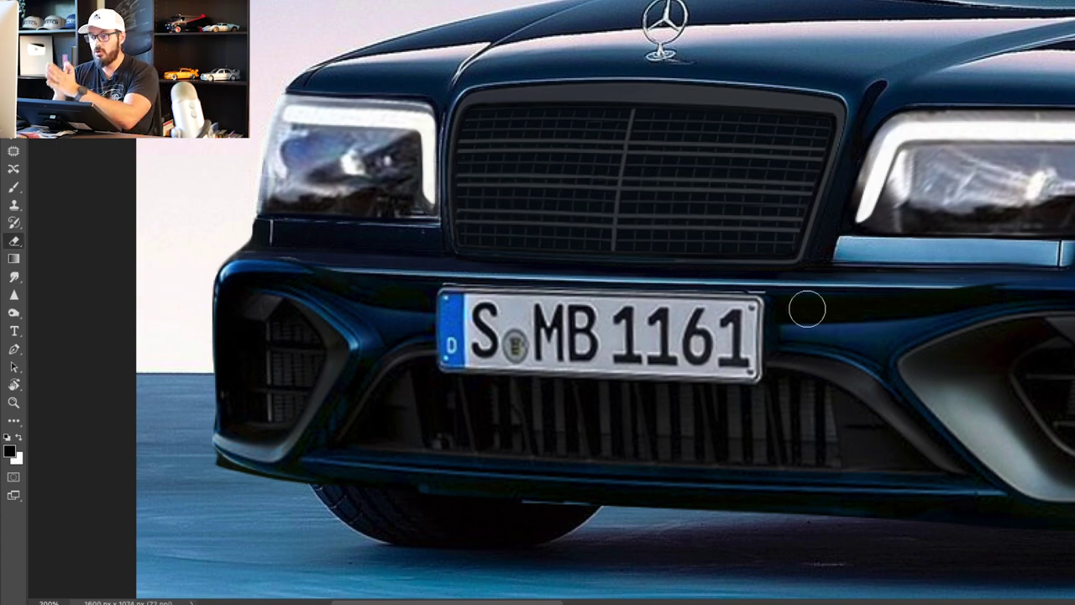
Brush grey accents onto the grille surround and bars.
{"action": "key", "text": "ctrl+minus"}
{"action": "key", "text": "ctrl+minus"}
{"action": "key", "text": "ctrl+plus"}
{"action": "key", "text": "ctrl+plus"}
{"action": "key", "text": "b"}
{"action": "left_click_drag", "start_coordinate": [643, 261], "coordinate": [862, 386]}
{"action": "left_click_drag", "start_coordinate": [727, 318], "coordinate": [620, 209]}
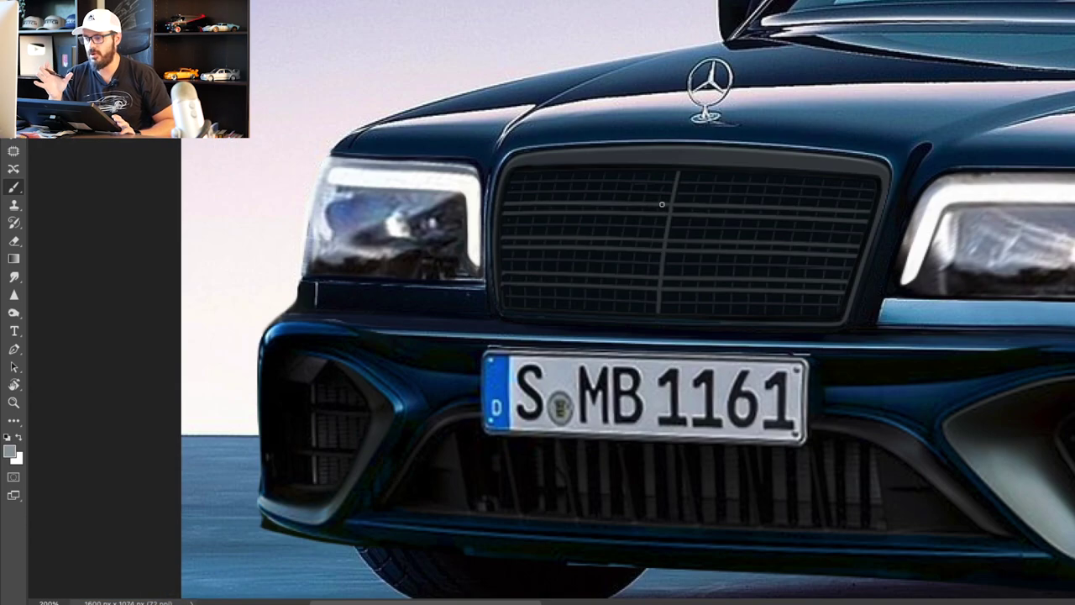
Check the darkened grille against the whole front end at several magnifications.
{"action": "key", "text": "ctrl+minus"}
{"action": "key", "text": "ctrl+minus"}
{"action": "key", "text": "ctrl+minus"}
{"action": "key", "text": "ctrl+plus"}
{"action": "key", "text": "ctrl+plus"}
{"action": "key", "text": "ctrl+plus"}
{"action": "key", "text": "ctrl+plus"}
{"action": "key", "text": "ctrl+minus"}
{"action": "key", "text": "ctrl+minus"}
{"action": "key", "text": "ctrl+minus"}
Touch up the grille with a sampled lighter color.
{"action": "left_click_drag", "start_coordinate": [896, 401], "coordinate": [639, 374]}
{"action": "key", "text": "ctrl+plus"}
{"action": "key", "text": "ctrl+plus"}
{"action": "key", "text": "ctrl+plus"}
{"action": "left_click_drag", "start_coordinate": [404, 227], "coordinate": [840, 303]}
{"action": "left_click", "coordinate": [740, 128], "text": "alt"}
{"action": "left_click_drag", "start_coordinate": [488, 290], "coordinate": [788, 289]}
Paste the modern side mirror cutouts and move the far-side one over the original far-side mirror.
{"action": "key", "text": "ctrl+minus"}
{"action": "key", "text": "ctrl+minus"}
{"action": "key", "text": "ctrl+minus"}
{"action": "key", "text": "ctrl+v"}
{"action": "left_click_drag", "start_coordinate": [504, 302], "coordinate": [693, 302]}
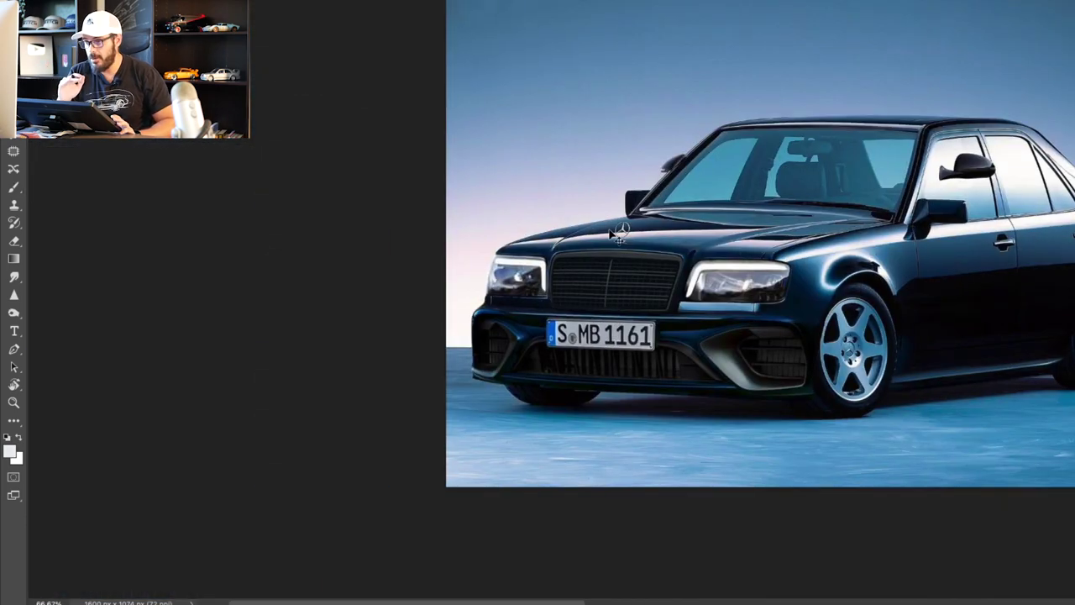
{"action": "key", "text": "ctrl+plus"}
{"action": "left_click_drag", "start_coordinate": [550, 164], "coordinate": [584, 191]}
{"action": "key", "text": "Return"}
{"action": "left_click_drag", "start_coordinate": [646, 282], "coordinate": [481, 316]}
{"action": "scroll", "coordinate": [481, 316], "scroll_direction": "up", "scroll_amount": 2}
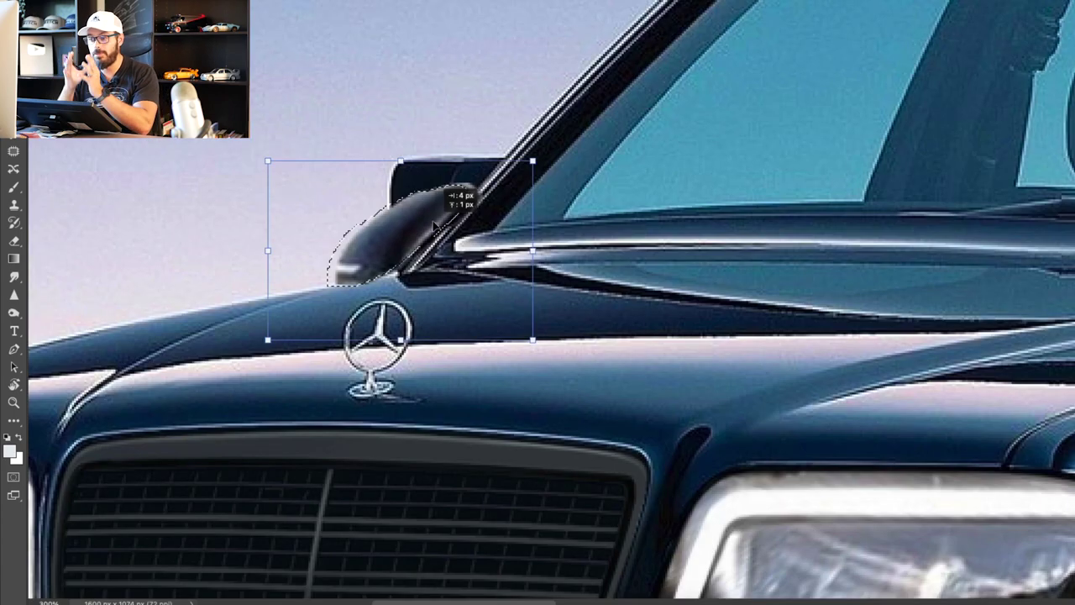
Remove the original far-side mirror by cloning the surrounding sky over it.
{"action": "key", "text": "e"}
{"action": "left_click", "coordinate": [18, 206]}
{"action": "left_click", "coordinate": [447, 127], "text": "alt"}
{"action": "mouse_move", "coordinate": [396, 189]}
{"action": "left_mouse_down"}
{"action": "mouse_move", "coordinate": [471, 145]}
{"action": "mouse_move", "coordinate": [495, 168]}
{"action": "left_mouse_up"}
{"action": "key", "text": "b"}
{"action": "key", "text": "ctrl+minus"}
{"action": "key", "text": "ctrl+minus"}
Clone window and door areas over the original near-side mirror to remove it.
{"action": "left_click_drag", "start_coordinate": [639, 336], "coordinate": [219, 288]}
{"action": "scroll", "coordinate": [580, 315], "scroll_direction": "up", "scroll_amount": 1}
{"action": "key", "text": "s"}
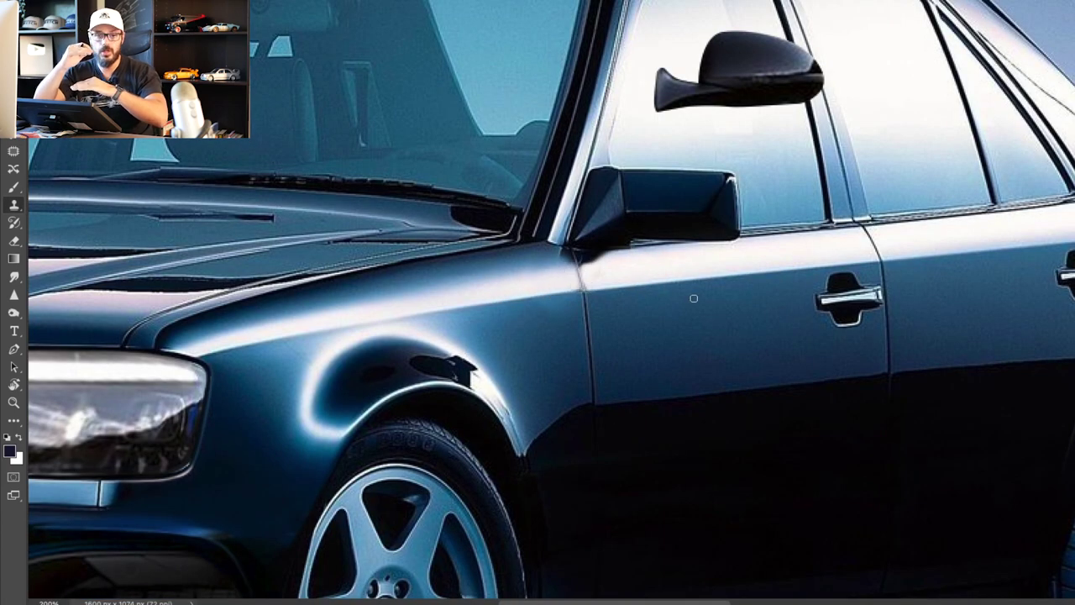
{"action": "mouse_move", "coordinate": [741, 196]}
{"action": "left_mouse_down"}
{"action": "mouse_move", "coordinate": [640, 193]}
{"action": "mouse_move", "coordinate": [698, 225]}
{"action": "mouse_move", "coordinate": [642, 205]}
{"action": "left_mouse_up"}
{"action": "left_click", "coordinate": [792, 189], "text": "alt"}
{"action": "left_click", "coordinate": [603, 157], "text": "alt"}
{"action": "mouse_move", "coordinate": [613, 169]}
{"action": "left_mouse_down"}
{"action": "mouse_move", "coordinate": [607, 175]}
{"action": "mouse_move", "coordinate": [641, 220]}
{"action": "left_mouse_up"}
{"action": "left_click", "coordinate": [711, 196], "text": "alt"}
Move the near-side mirror cutout down to the front lower corner of the front door window.
{"action": "key", "text": "v"}
{"action": "key", "text": "ctrl+minus"}
{"action": "left_click_drag", "start_coordinate": [576, 223], "coordinate": [543, 287]}
{"action": "key", "text": "e"}
{"action": "key", "text": "ctrl+plus"}
Blend the near-side mirror's foot with sampled colors and touch up the door seam beneath it.
{"action": "key", "text": "b"}
{"action": "left_click", "coordinate": [468, 294], "text": "alt"}
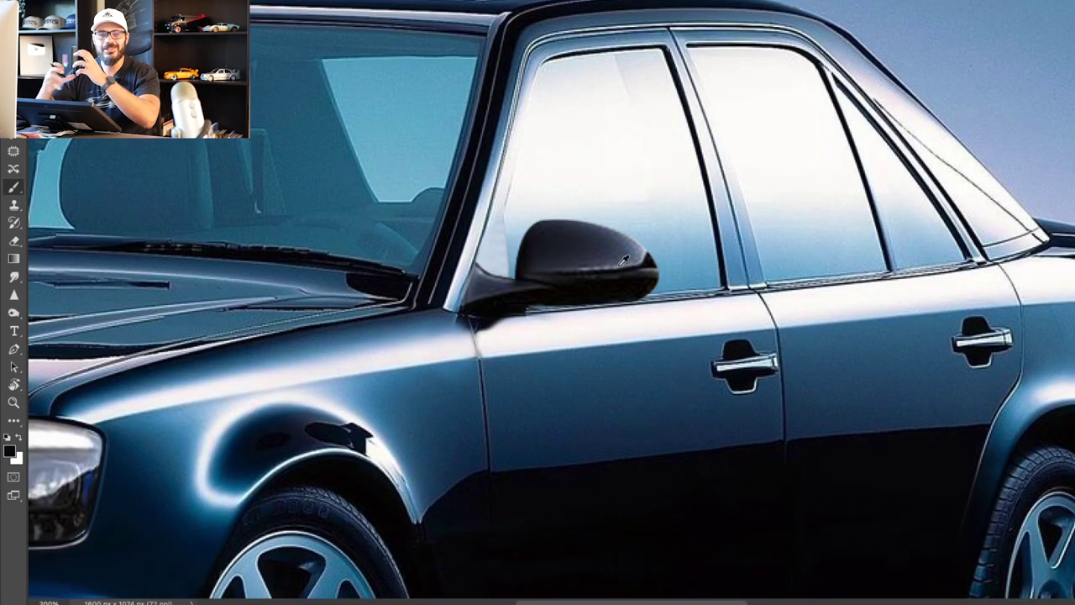
{"action": "left_click", "coordinate": [512, 318], "text": "alt"}
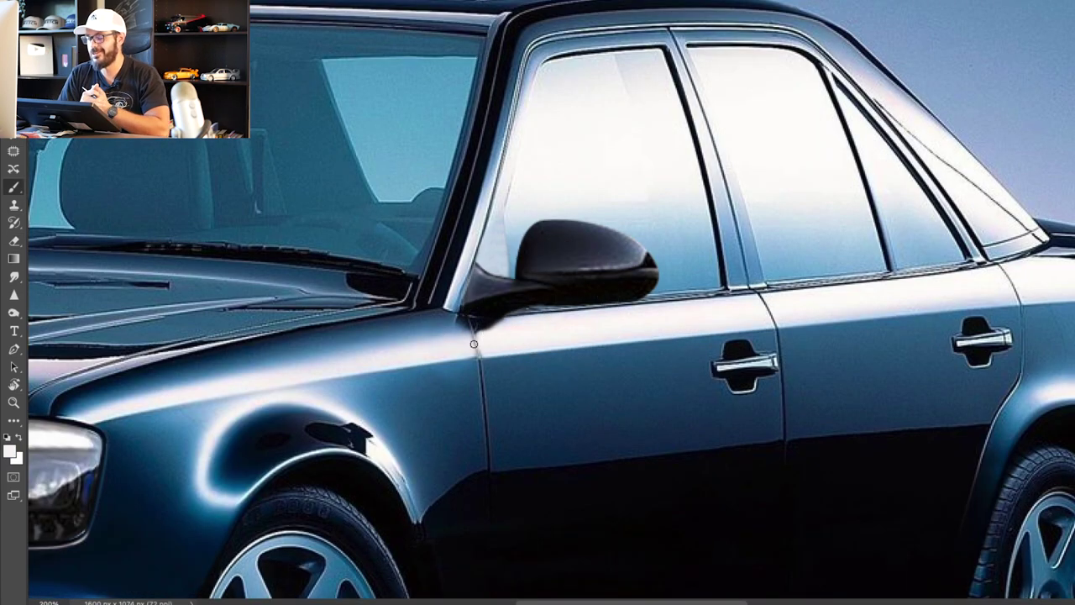
{"action": "left_click", "coordinate": [470, 296], "text": "alt"}
{"action": "left_click_drag", "start_coordinate": [469, 313], "coordinate": [479, 370]}
Erase the excess paint around the door seam below the near-side mirror.
{"action": "key", "text": "e"}
{"action": "left_click_drag", "start_coordinate": [445, 329], "coordinate": [432, 449]}
{"action": "right_click", "coordinate": [530, 353]}
{"action": "left_click_drag", "start_coordinate": [470, 336], "coordinate": [457, 407]}
{"action": "key", "text": "super+minus"}
{"action": "key", "text": "super+minus"}
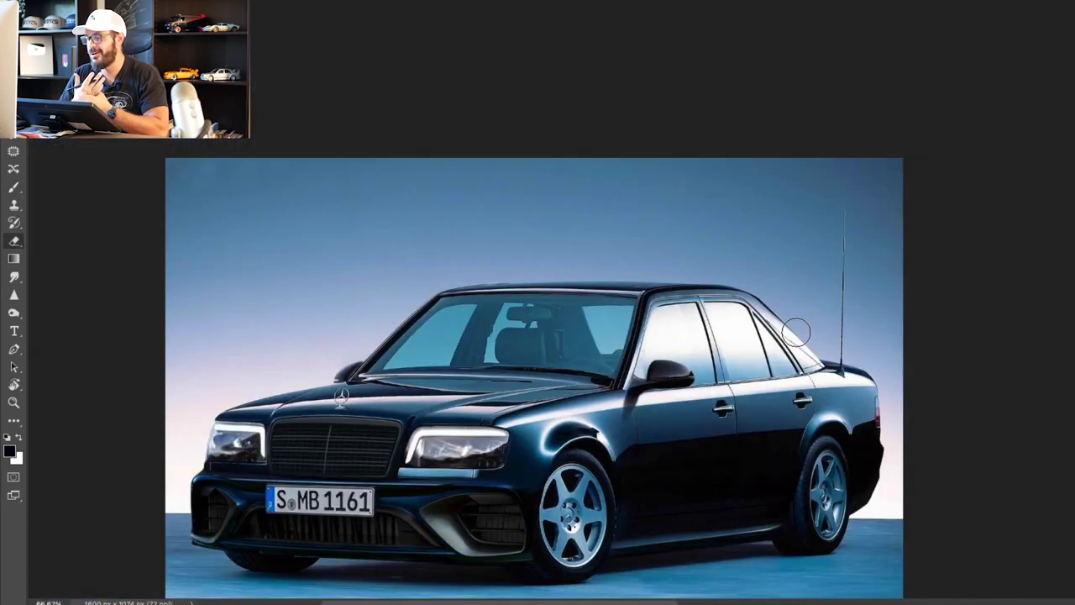
Clone the sky and bodywork over the antenna behind the rear window to remove it.
{"action": "key", "text": "ctrl+1"}
{"action": "key", "text": "s"}
{"action": "left_click_drag", "start_coordinate": [729, 243], "coordinate": [740, 310]}
{"action": "left_click_drag", "start_coordinate": [797, 314], "coordinate": [770, 325]}
{"action": "key", "text": "super+plus"}
{"action": "key", "text": "super+plus"}
{"action": "left_click_drag", "start_coordinate": [679, 295], "coordinate": [652, 301]}
{"action": "mouse_move", "coordinate": [716, 296]}
{"action": "left_mouse_down"}
{"action": "mouse_move", "coordinate": [719, 331]}
{"action": "mouse_move", "coordinate": [740, 357]}
{"action": "mouse_move", "coordinate": [666, 347]}
{"action": "left_mouse_up"}
{"action": "mouse_move", "coordinate": [709, 388]}
{"action": "left_mouse_down"}
{"action": "mouse_move", "coordinate": [706, 374]}
{"action": "mouse_move", "coordinate": [743, 372]}
{"action": "left_mouse_up"}
{"action": "left_click_drag", "start_coordinate": [696, 496], "coordinate": [749, 445]}
{"action": "key", "text": "super+minus"}
{"action": "key", "text": "super+minus"}
{"action": "key", "text": "super+minus"}
{"action": "left_click_drag", "start_coordinate": [618, 348], "coordinate": [811, 478]}
{"action": "scroll", "coordinate": [812, 479], "scroll_direction": "up", "scroll_amount": 4}
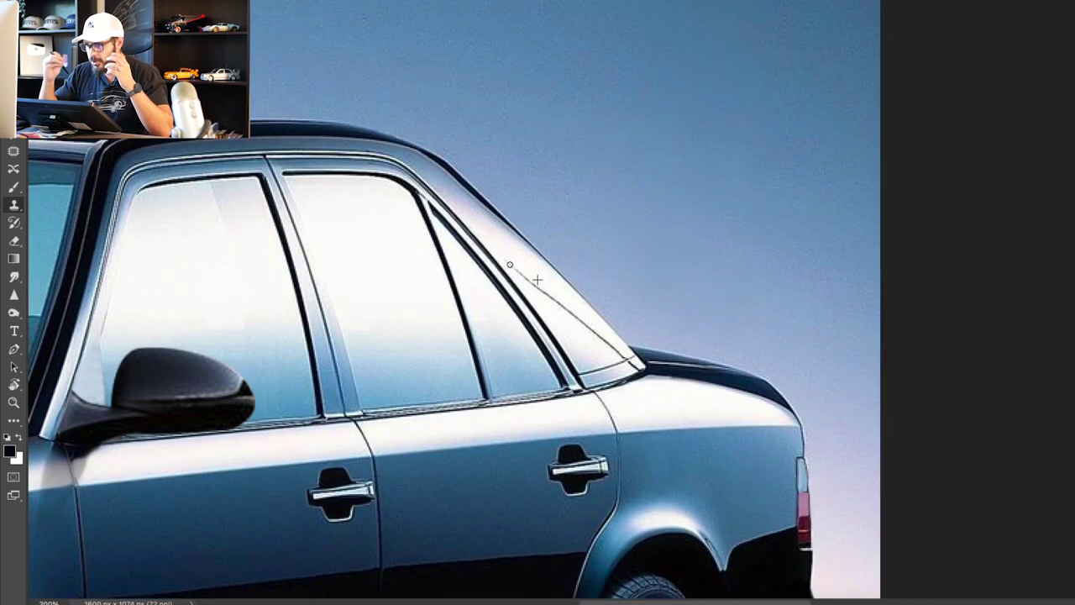
Paint the front door handle black and reshape its recess into a smooth rounded form.
{"action": "scroll", "coordinate": [642, 368], "scroll_direction": "down", "scroll_amount": 4}
{"action": "scroll", "coordinate": [664, 266], "scroll_direction": "up", "scroll_amount": 4}
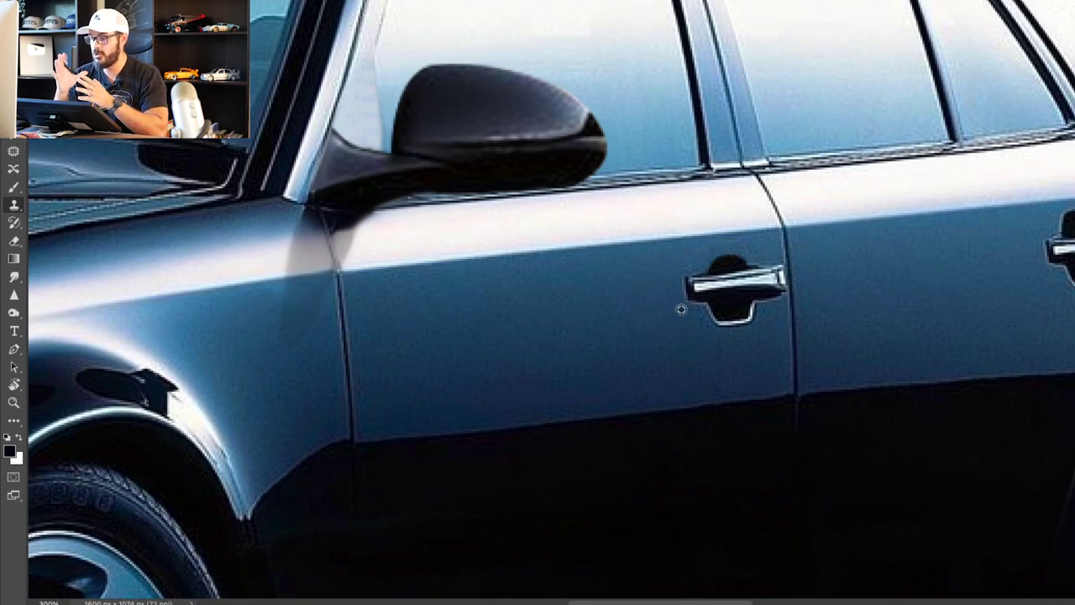
{"action": "key", "text": "b"}
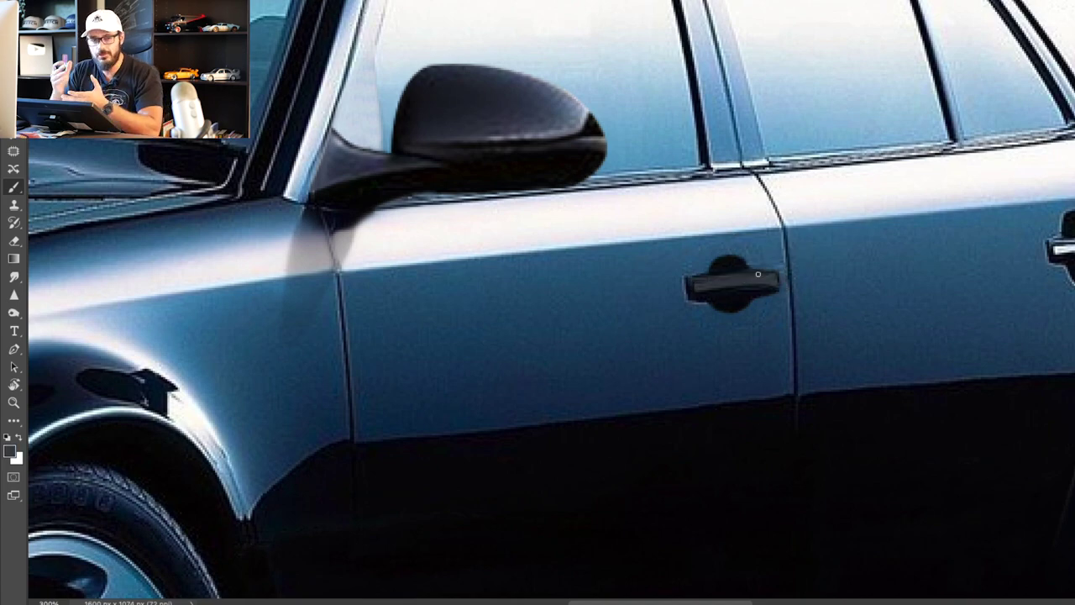
{"action": "left_click_drag", "start_coordinate": [759, 296], "coordinate": [772, 290]}
{"action": "left_click", "coordinate": [771, 277], "text": "alt"}
{"action": "key", "text": "super+minus"}
{"action": "key", "text": "s"}
{"action": "left_click", "coordinate": [892, 250], "text": "alt"}
{"action": "mouse_move", "coordinate": [904, 245]}
{"action": "left_mouse_down"}
{"action": "mouse_move", "coordinate": [933, 242]}
{"action": "mouse_move", "coordinate": [945, 256]}
{"action": "left_mouse_up"}
{"action": "left_click_drag", "start_coordinate": [663, 276], "coordinate": [682, 290]}
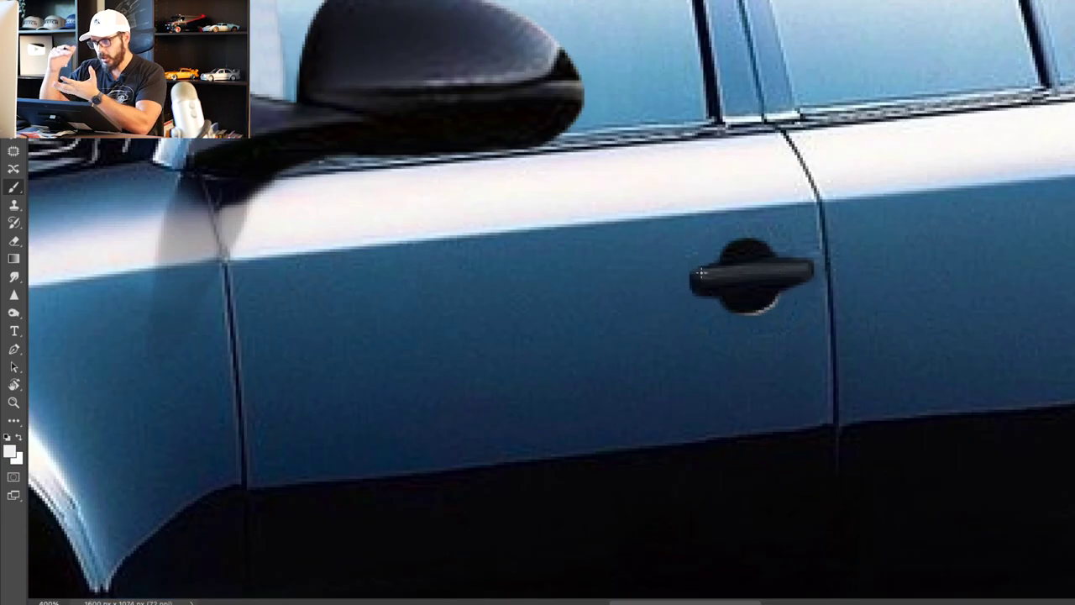
Place a copy of the blacked-out handle on the rear door, transform it to fit and erase the excess around it.
{"action": "key", "text": "super+minus"}
{"action": "key", "text": "super+minus"}
{"action": "key", "text": "super+plus"}
{"action": "left_click_drag", "start_coordinate": [610, 307], "coordinate": [966, 281]}
{"action": "key", "text": "super+t"}
{"action": "left_click_drag", "start_coordinate": [1022, 238], "coordinate": [1013, 245]}
{"action": "key", "text": "Return"}
{"action": "key", "text": "e"}
{"action": "left_click_drag", "start_coordinate": [928, 264], "coordinate": [1019, 276]}
{"action": "scroll", "coordinate": [992, 367], "scroll_direction": "down", "scroll_amount": 3}
{"action": "key", "text": "b"}
{"action": "scroll", "coordinate": [739, 470], "scroll_direction": "up", "scroll_amount": 2}
{"action": "left_click_drag", "start_coordinate": [669, 272], "coordinate": [722, 293]}
{"action": "left_click_drag", "start_coordinate": [1008, 277], "coordinate": [340, 286]}
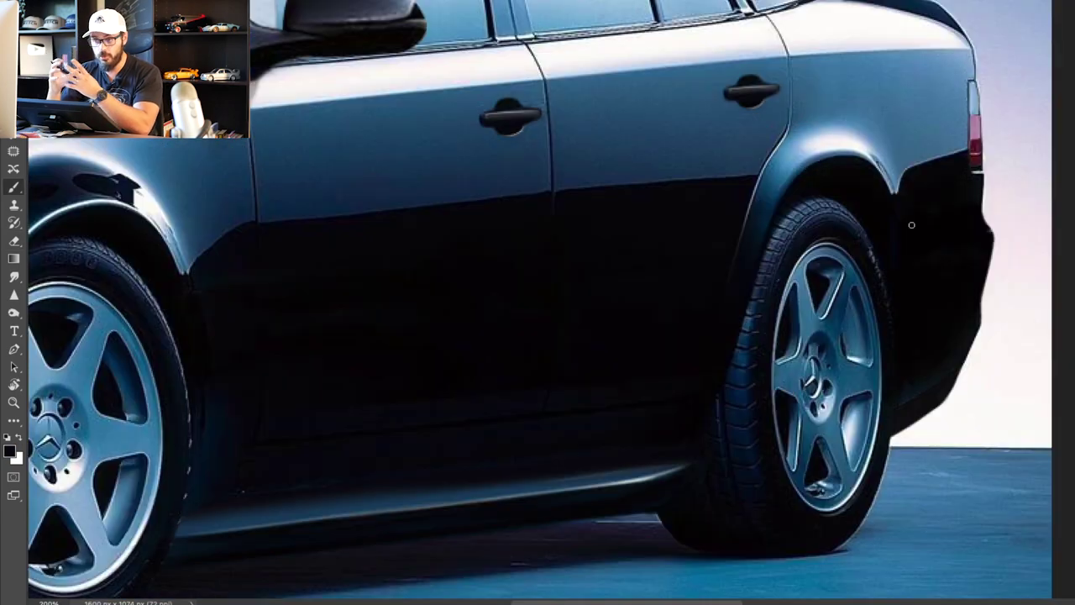
Paste black multi-spoke Mercedes wheels with red brake calipers over the original wheels and transform them to fit the perspective.
{"action": "left_click_drag", "start_coordinate": [921, 391], "coordinate": [943, 378]}
{"action": "key", "text": "d"}
{"action": "scroll", "coordinate": [948, 279], "scroll_direction": "down", "scroll_amount": 3}
{"action": "scroll", "coordinate": [773, 303], "scroll_direction": "up", "scroll_amount": 2}
{"action": "key", "text": "super+v"}
{"action": "scroll", "coordinate": [747, 302], "scroll_direction": "down", "scroll_amount": 1}
{"action": "key", "text": "super+t"}
{"action": "right_click", "coordinate": [528, 343]}
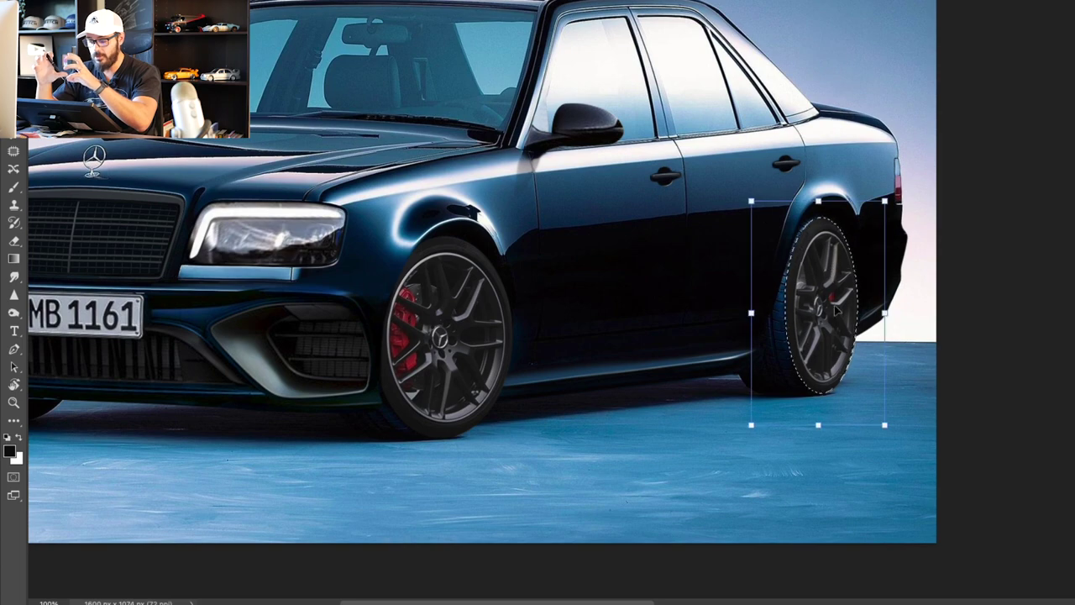
{"action": "key", "text": "Return"}
{"action": "key", "text": "ctrl+0"}
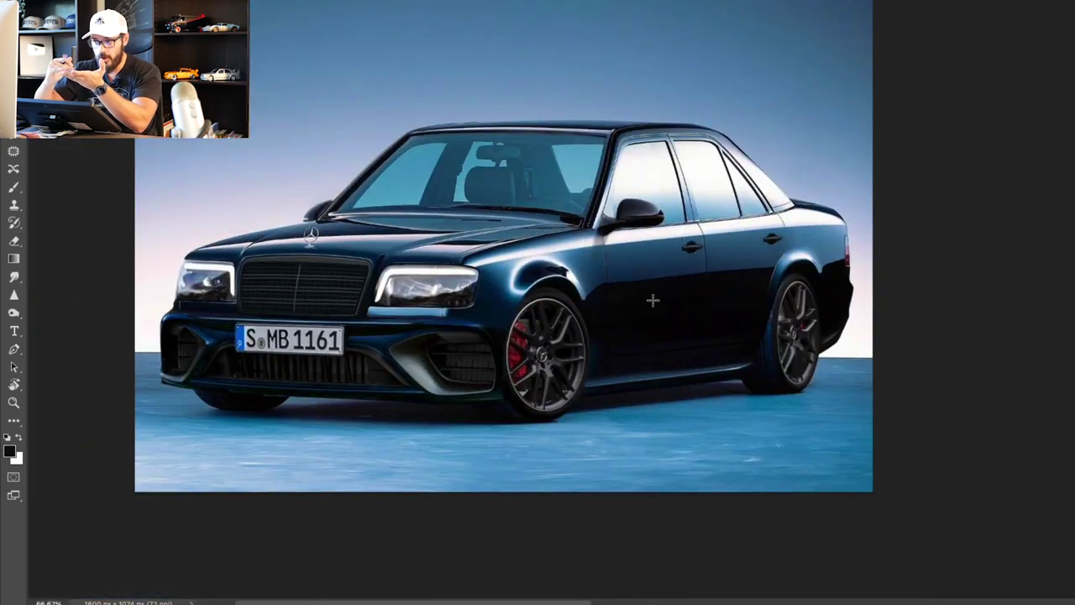
Shift the new wheels' color balance toward blue and touch up the rear tyre with sampled dark paint.
{"action": "key", "text": "ctrl+b"}
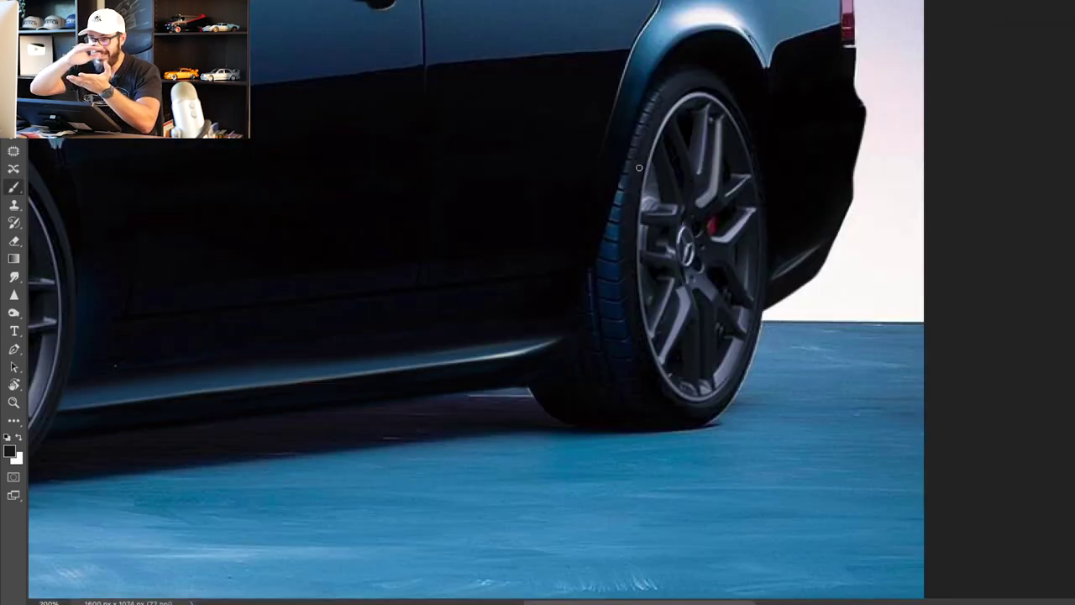
{"action": "right_click", "coordinate": [629, 283]}
{"action": "key", "text": "Escape"}
{"action": "left_click", "coordinate": [591, 389], "text": "alt"}
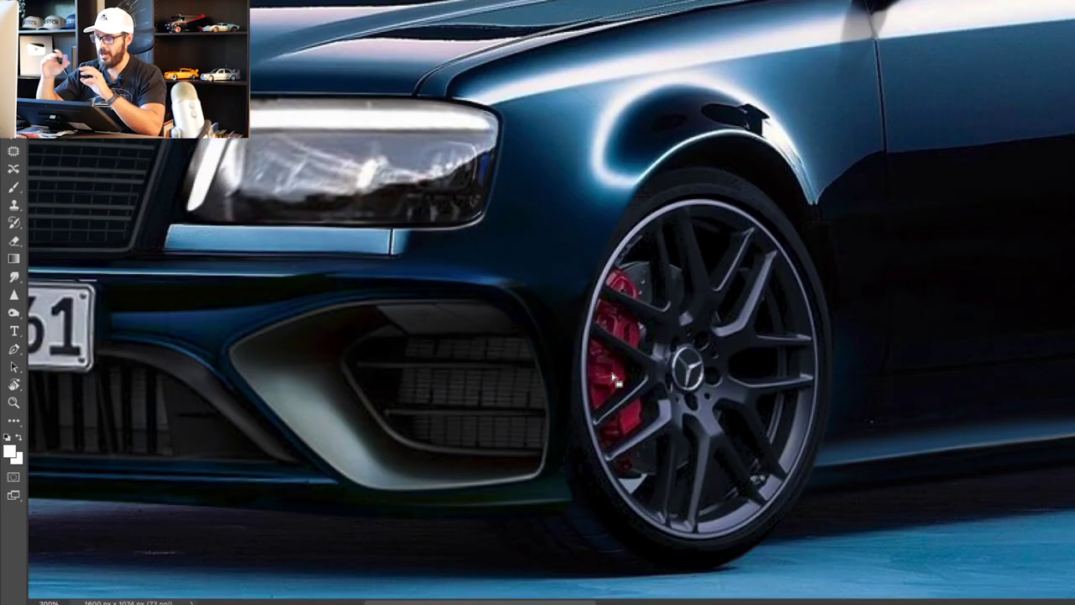
{"action": "key", "text": "e"}
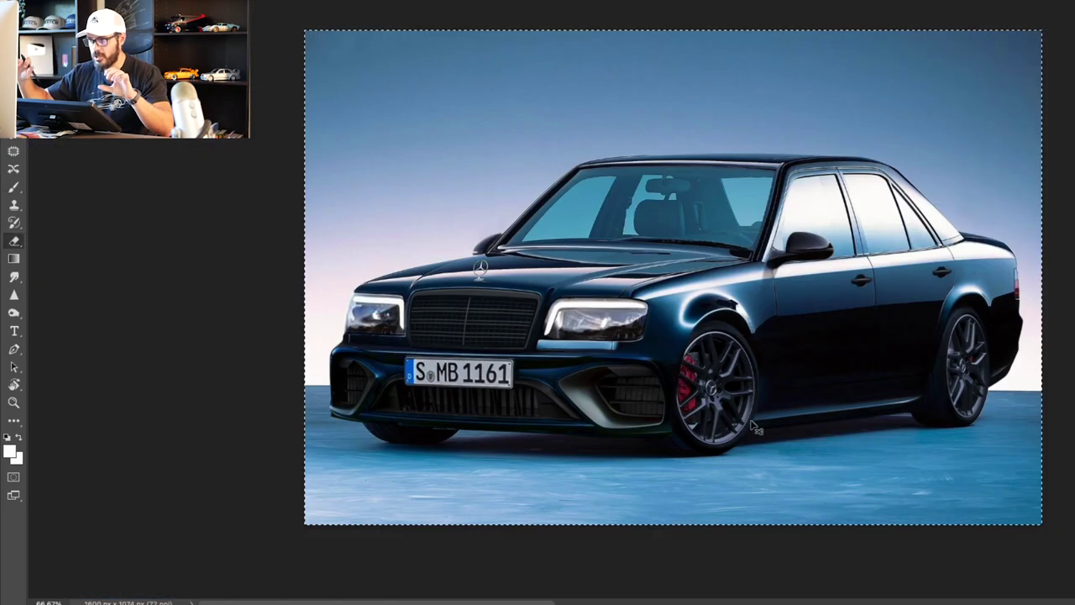
Add a soft blue highlight across the lower doors and trim its lower edge with a 36 px eraser at 100% hardness.
{"action": "key", "text": "ctrl+shift+x"}
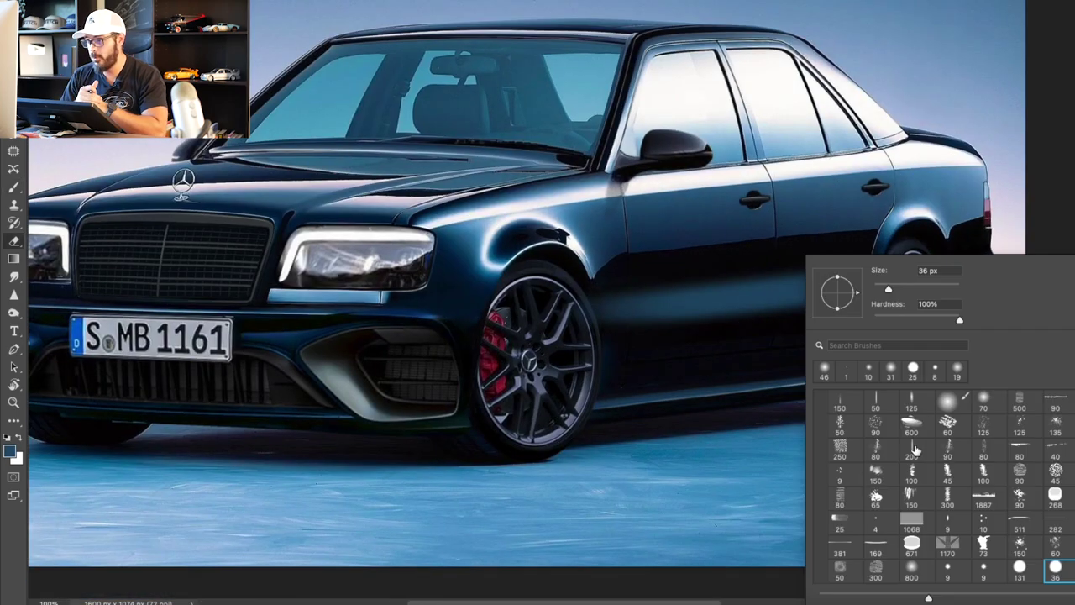
{"action": "left_click_drag", "start_coordinate": [605, 318], "coordinate": [857, 304]}
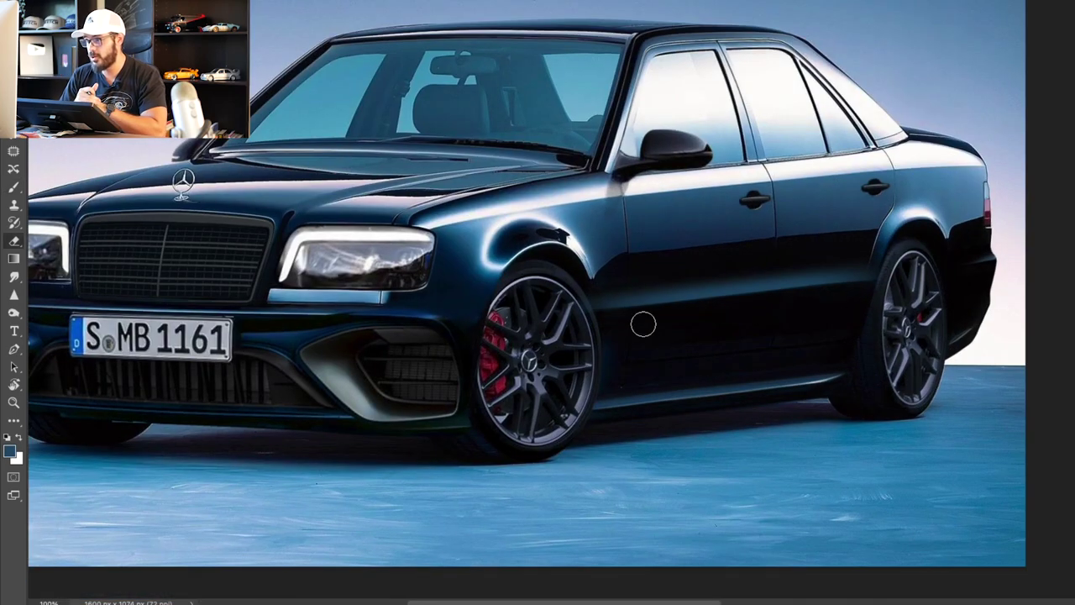
{"action": "right_click", "coordinate": [766, 309]}
{"action": "key", "text": "Return"}
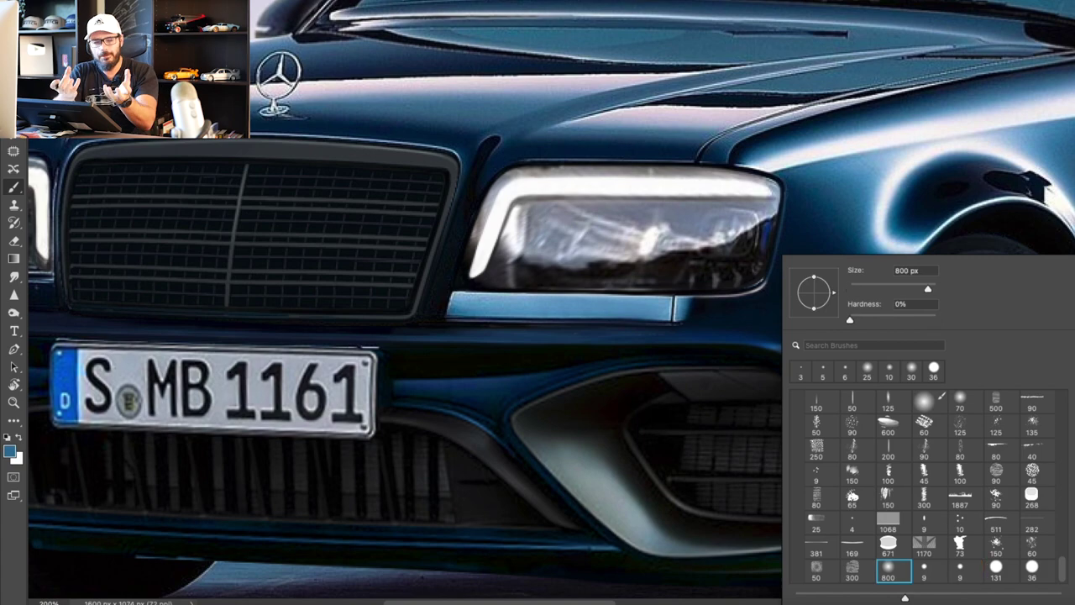
Add a soft blue highlight to the bumper corner below the near-side headlight and erase it to a crisp lower edge.
{"action": "key", "text": "Return"}
{"action": "key", "text": "e"}
{"action": "left_click", "coordinate": [676, 326]}
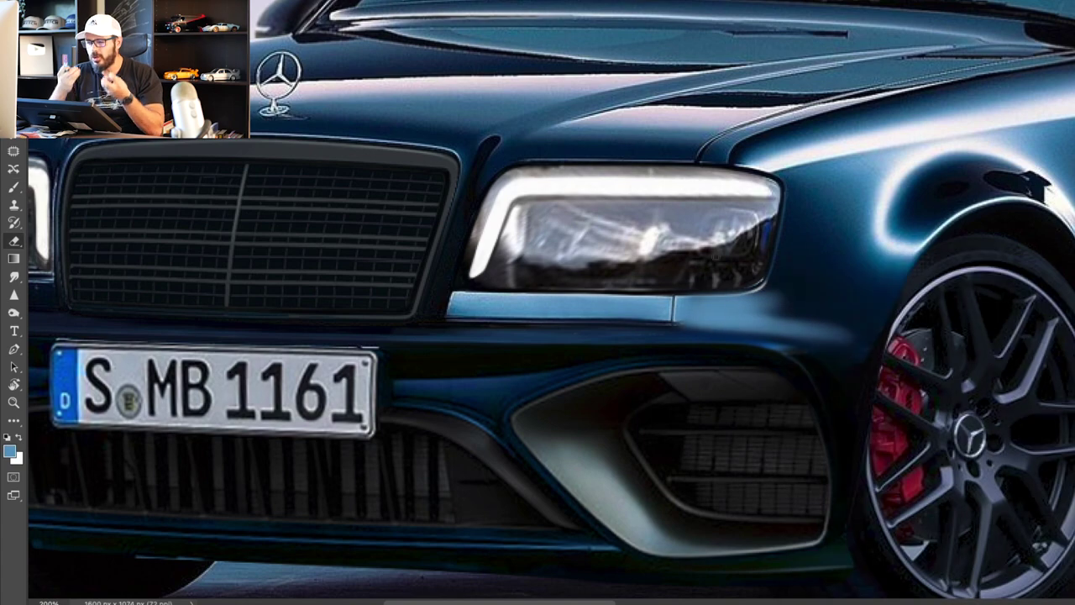